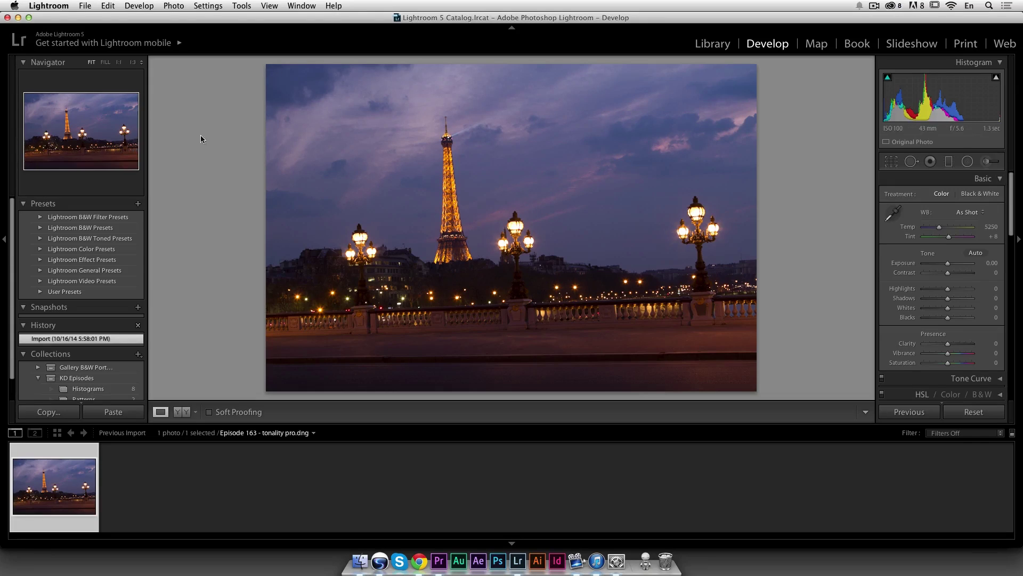
Hide the left-hand panels, show and hide the photo's shooting info, and inspect the tower and lamps at full magnification
left_click(6, 241)
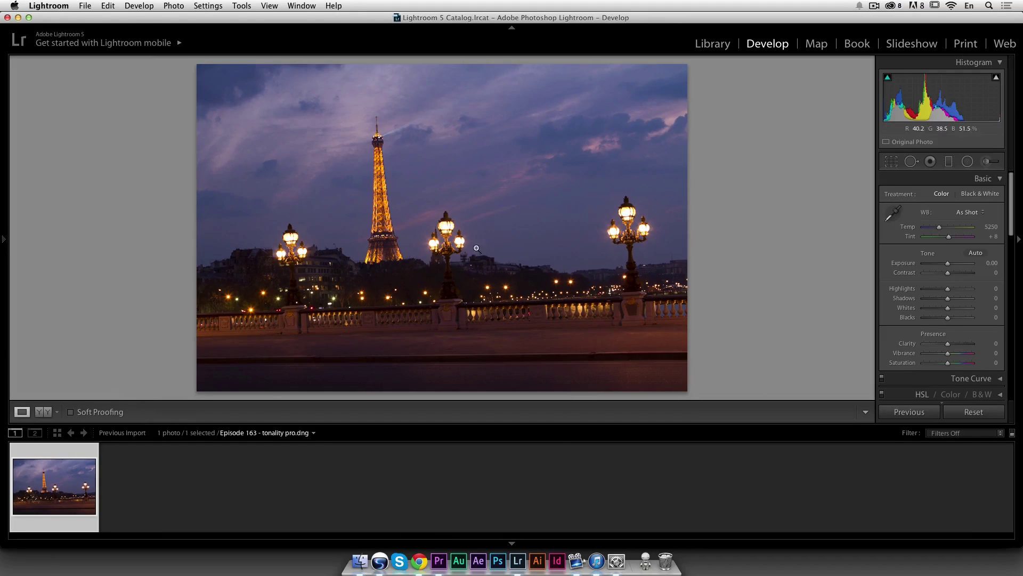
key("i")
key("i")
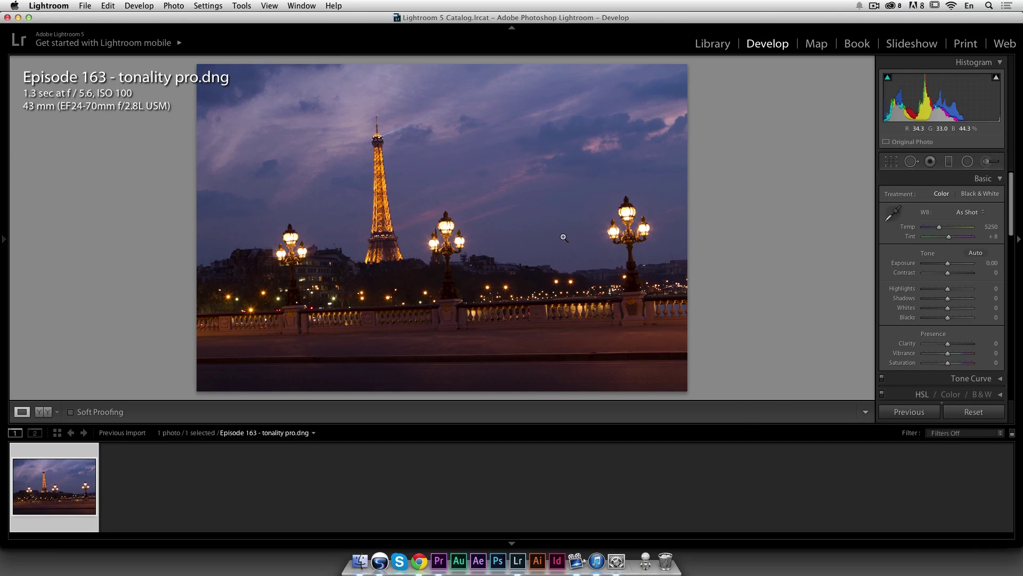
left_click(385, 239)
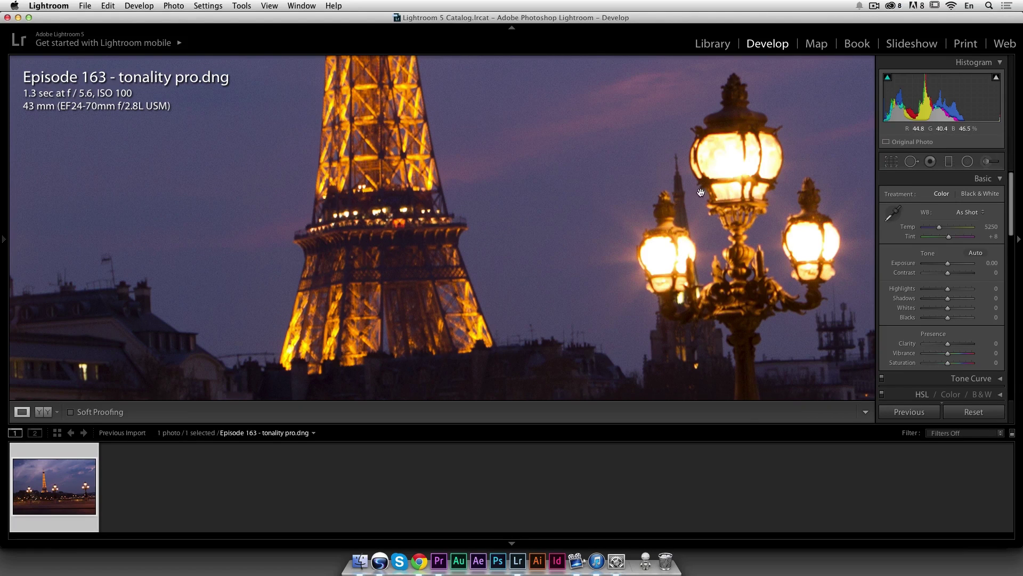
left_click(368, 164)
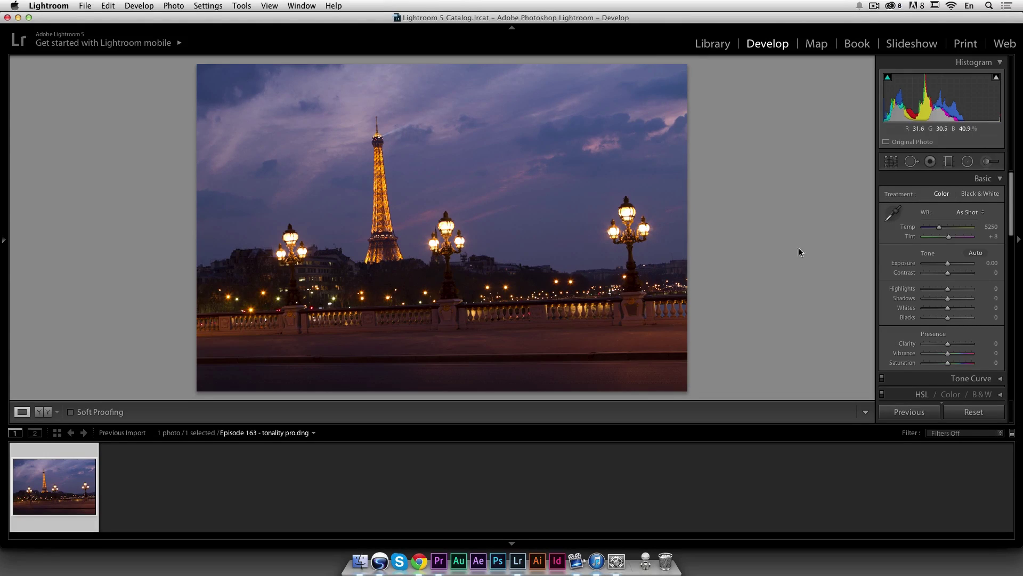
Set the photo's tone to Highlights -63, Shadows +94, Whites +20 and Blacks -31
mouse_move(949, 301)
left_mouse_down()
mouse_move(971, 300)
mouse_move(921, 292)
mouse_move(932, 293)
left_mouse_up()
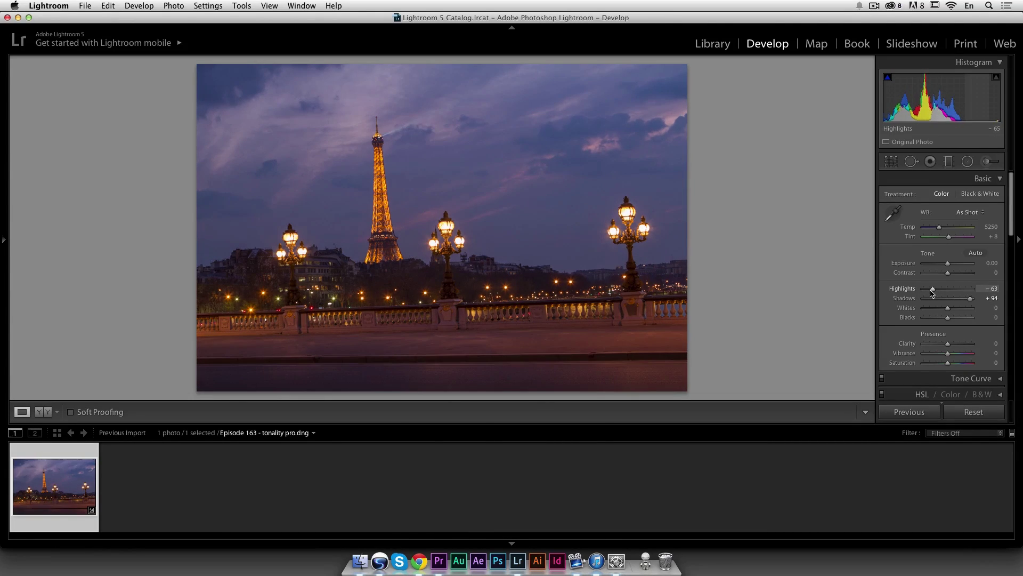
key("alt")
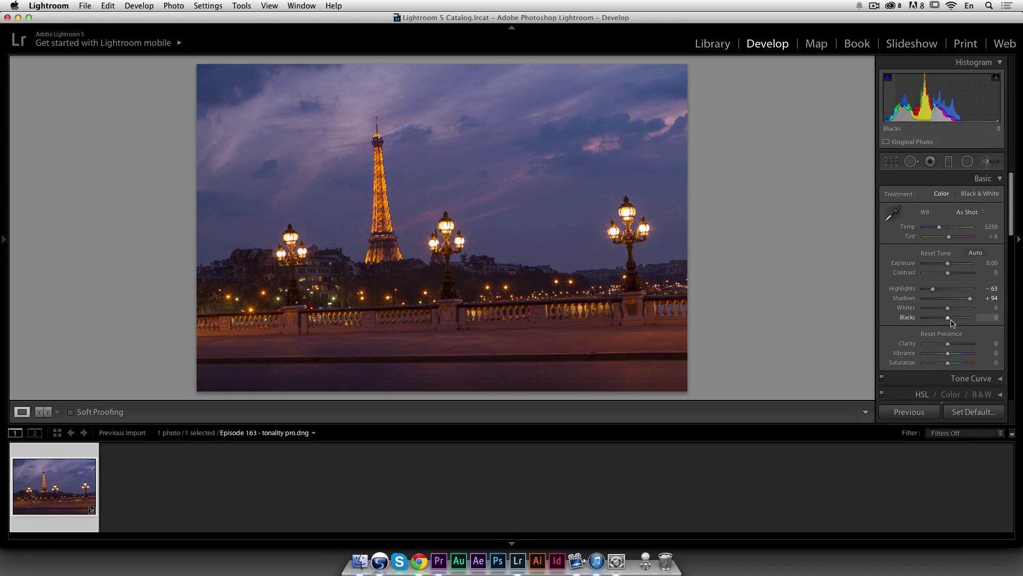
mouse_move(951, 320)
left_mouse_down()
mouse_move(942, 317)
mouse_move(953, 311)
left_mouse_up()
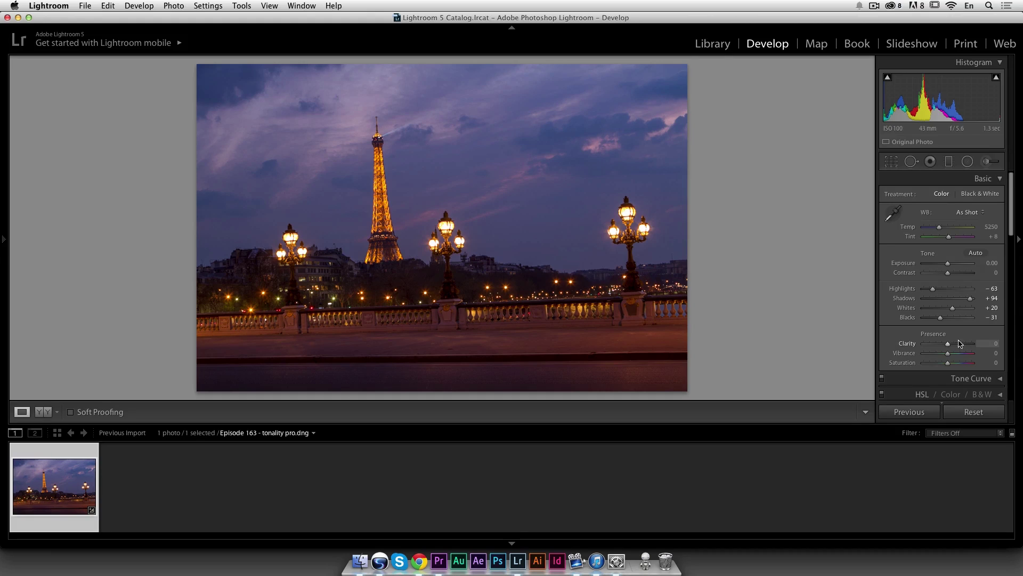
Enable profile corrections and chromatic aberration removal in the lens corrections
left_click_drag(1012, 233, 1012, 246)
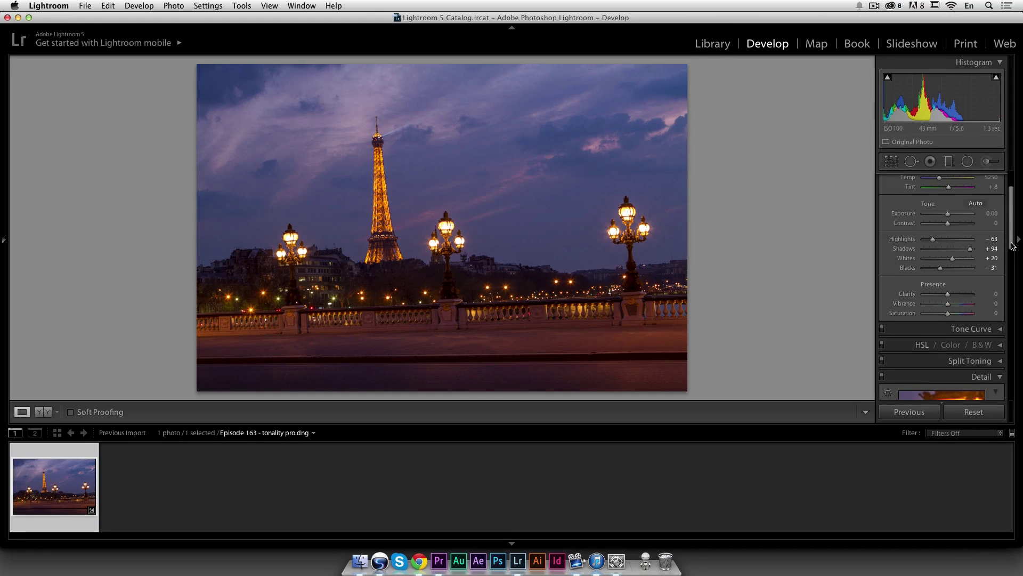
left_click_drag(1012, 247, 1012, 326)
left_click(925, 375)
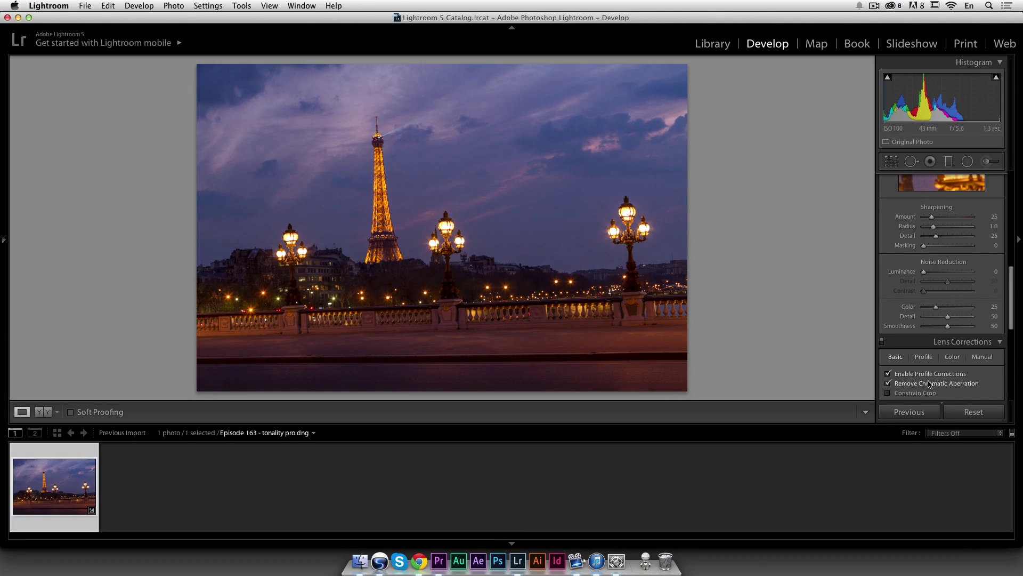
Raise the sharpening amount to 51 and inspect the lamps and skyline up close
mouse_move(934, 219)
left_mouse_down()
mouse_move(952, 219)
mouse_move(942, 222)
left_mouse_up()
left_click(463, 234)
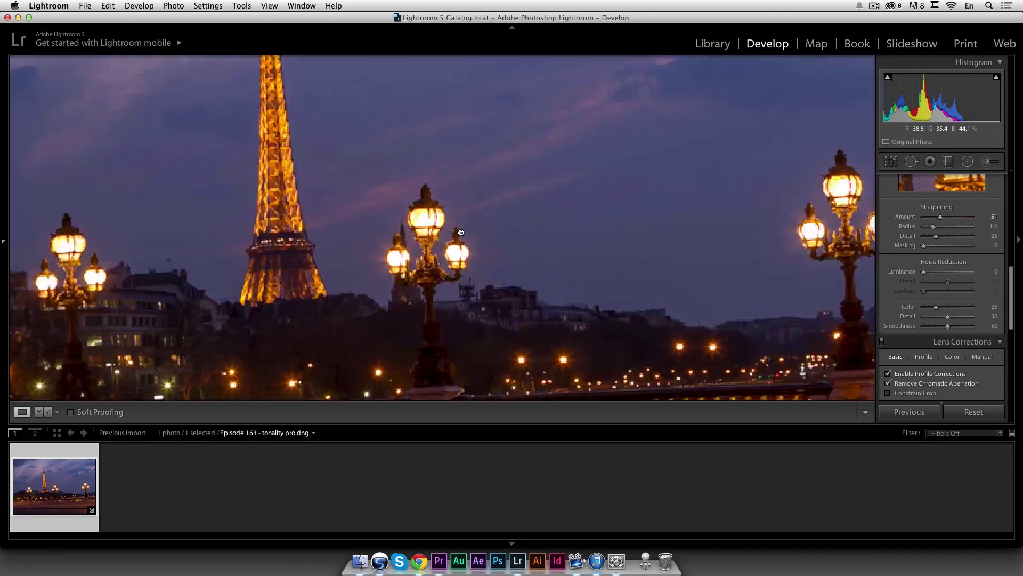
left_click(492, 242)
left_click(491, 238)
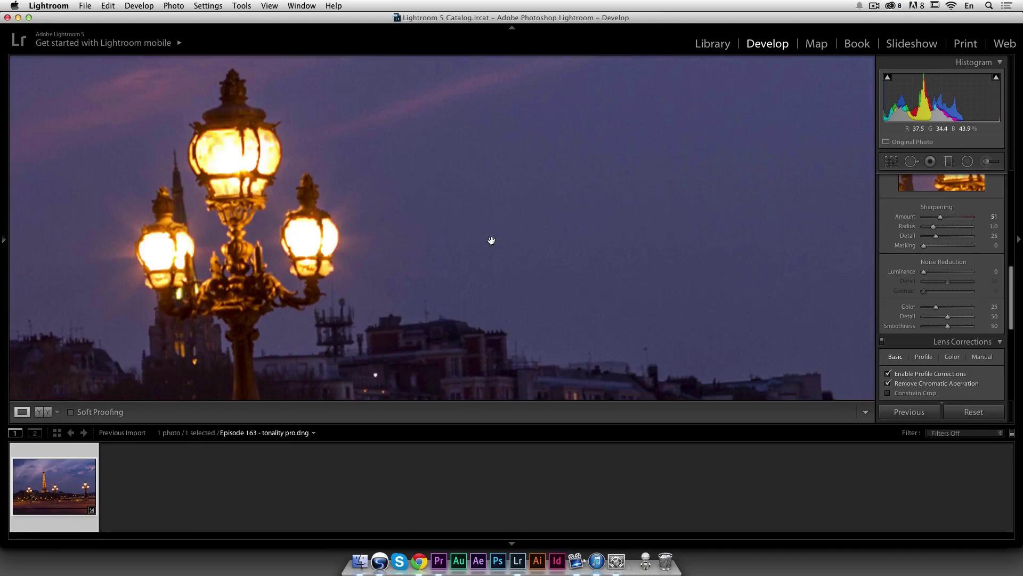
left_click(491, 237)
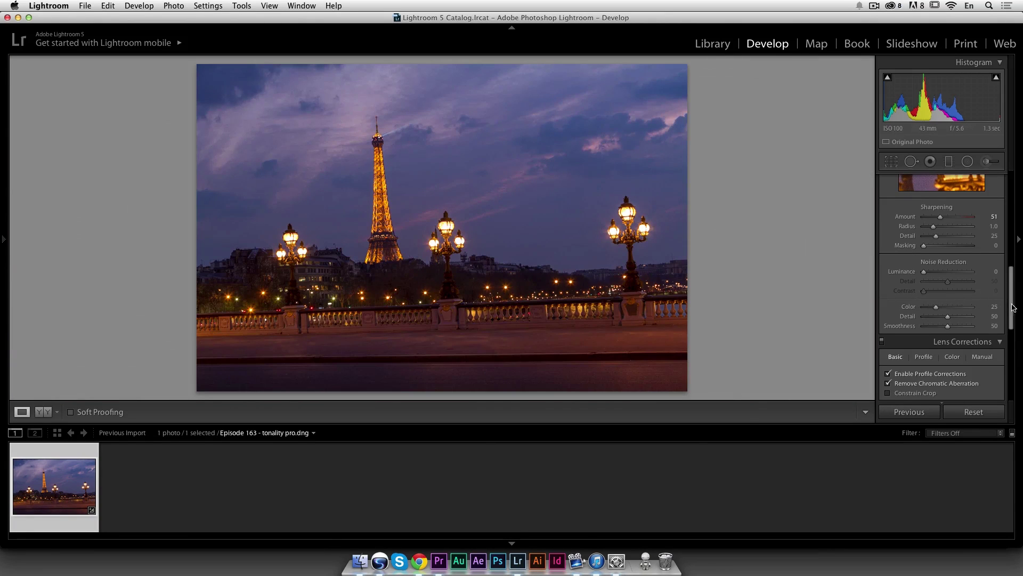
Apply Auto Upright correction, then crop the photo at an angle of 1.49, trimming the dark foreground and some sky
left_click_drag(1014, 309, 1014, 331)
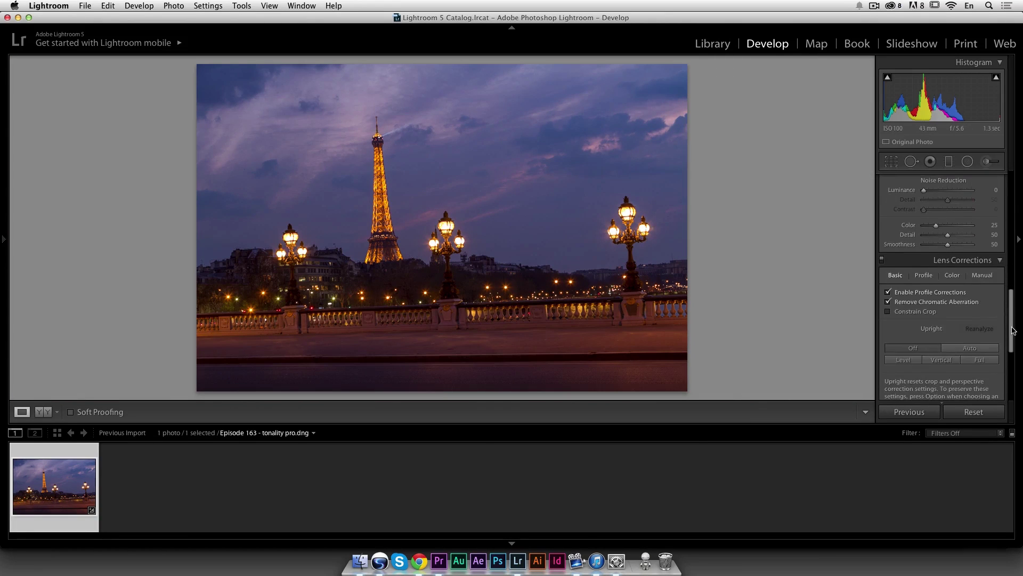
left_click(978, 350)
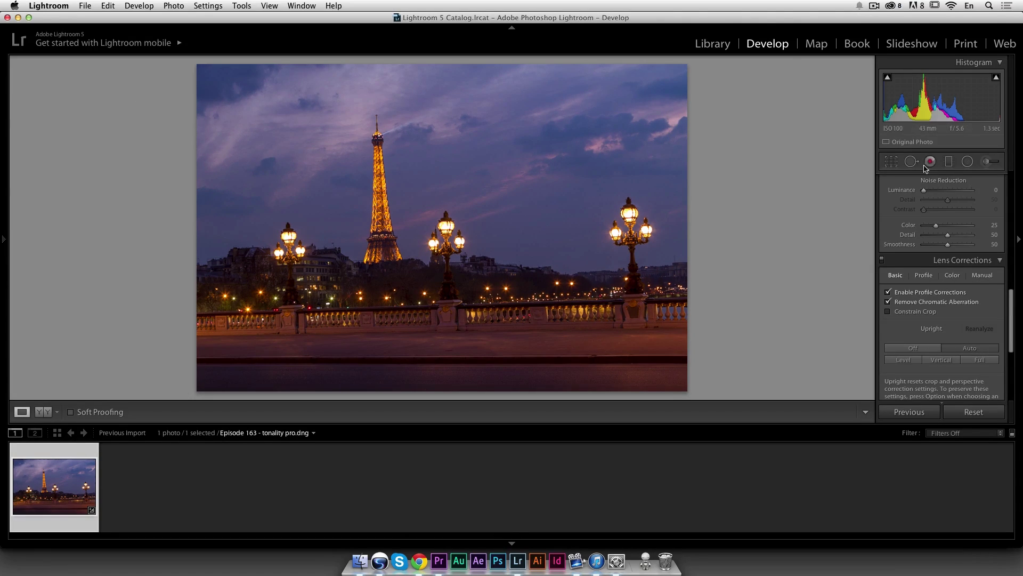
left_click(893, 162)
left_click_drag(784, 171, 755, 181)
left_click_drag(442, 386, 445, 369)
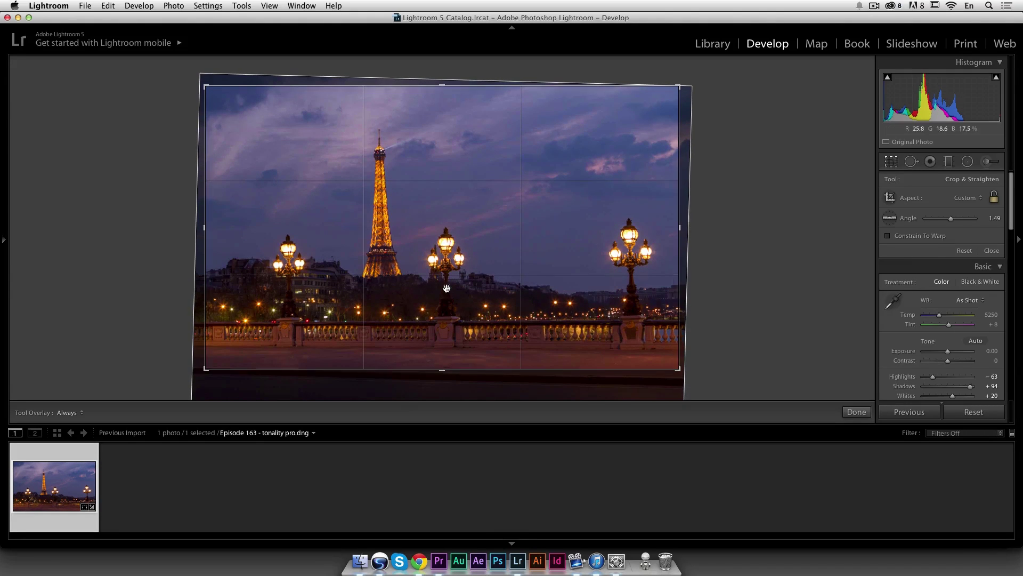
left_click_drag(440, 90, 440, 91)
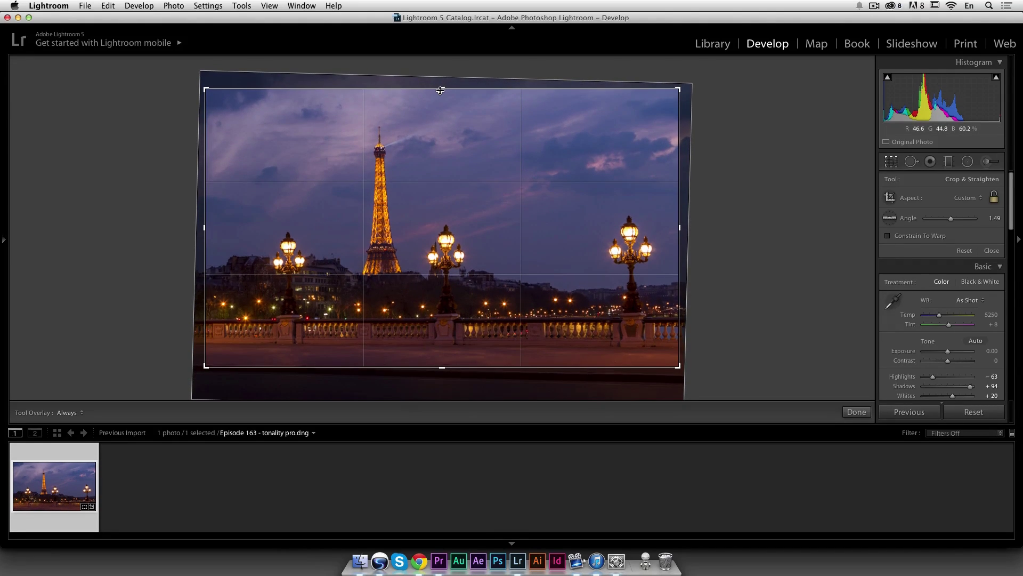
key("Return")
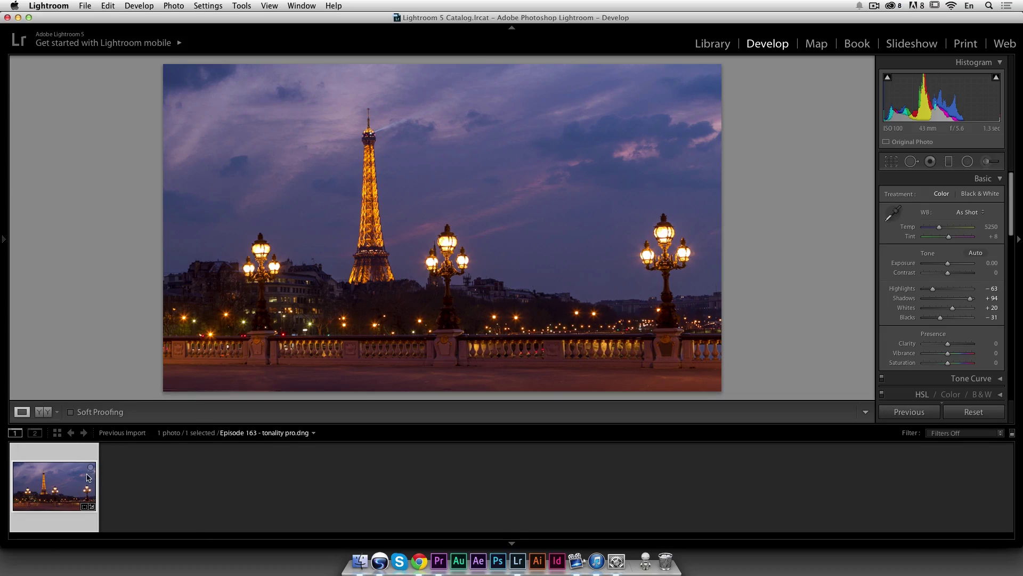
Open a copy of the photo with Lightroom adjustments in Tonality Pro
right_click(62, 481)
mouse_move(97, 324)
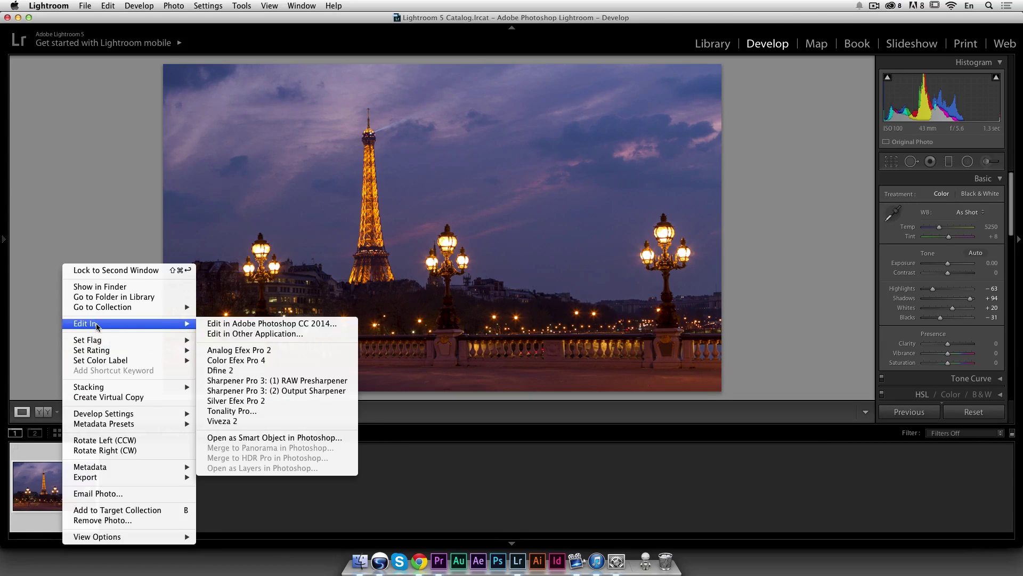
left_click(266, 412)
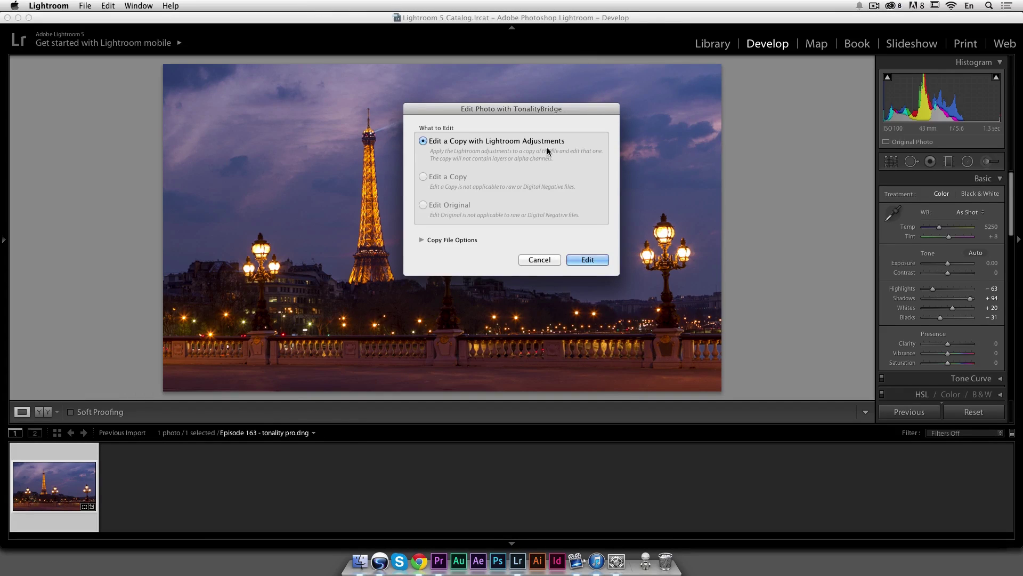
left_click(587, 260)
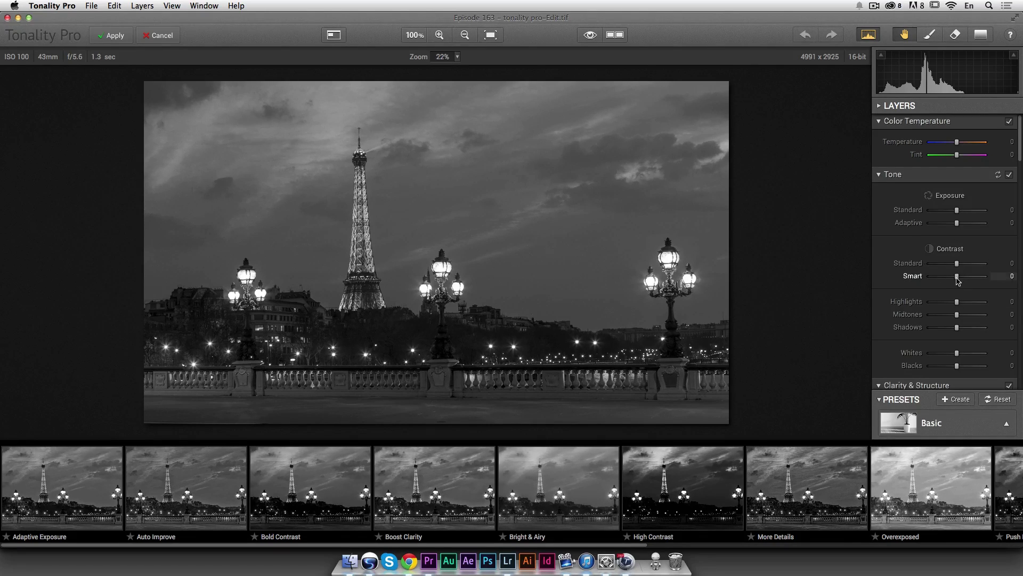
Set Smart contrast to +15, Shadows to +69, Whites to +20 and Blacks to -26, and compare with the original
left_click_drag(958, 278, 963, 279)
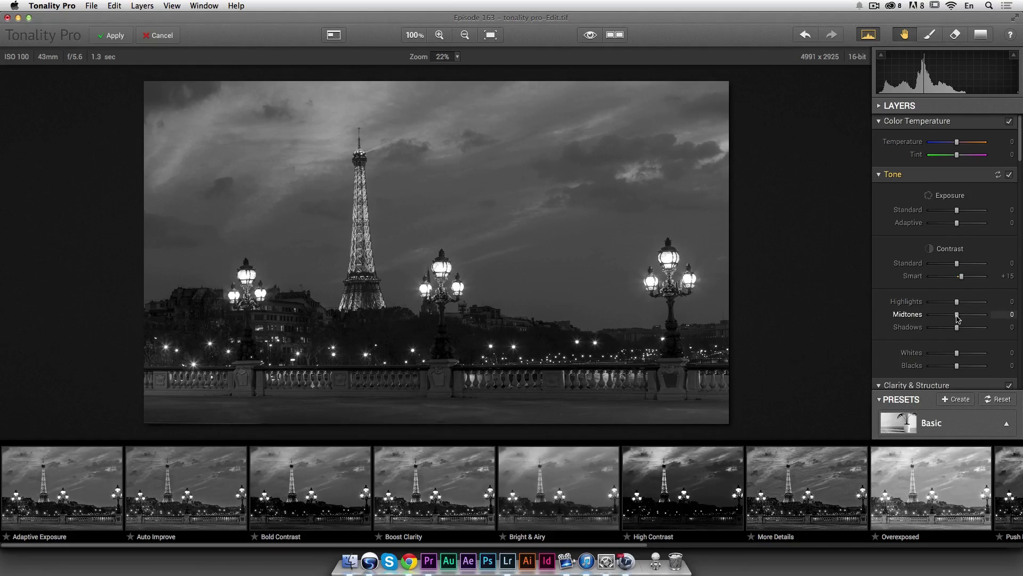
left_click_drag(957, 327, 978, 329)
mouse_move(958, 368)
left_mouse_down()
mouse_move(973, 354)
mouse_move(963, 354)
left_mouse_up()
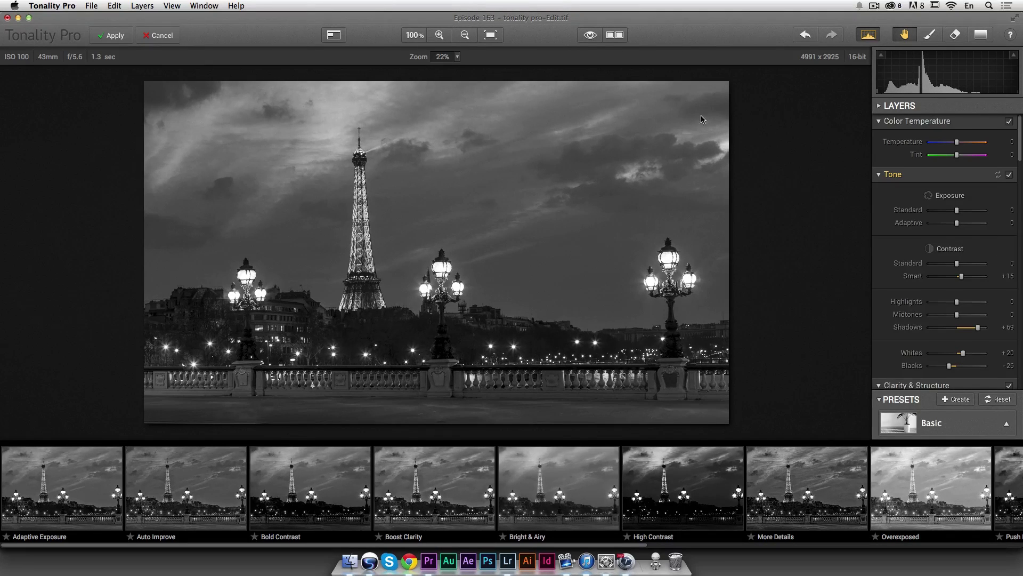
left_click(588, 39)
left_click(588, 39)
left_click(588, 38)
Expand the layer list and rename the existing layer to "basics"
left_click_drag(1019, 153, 1020, 188)
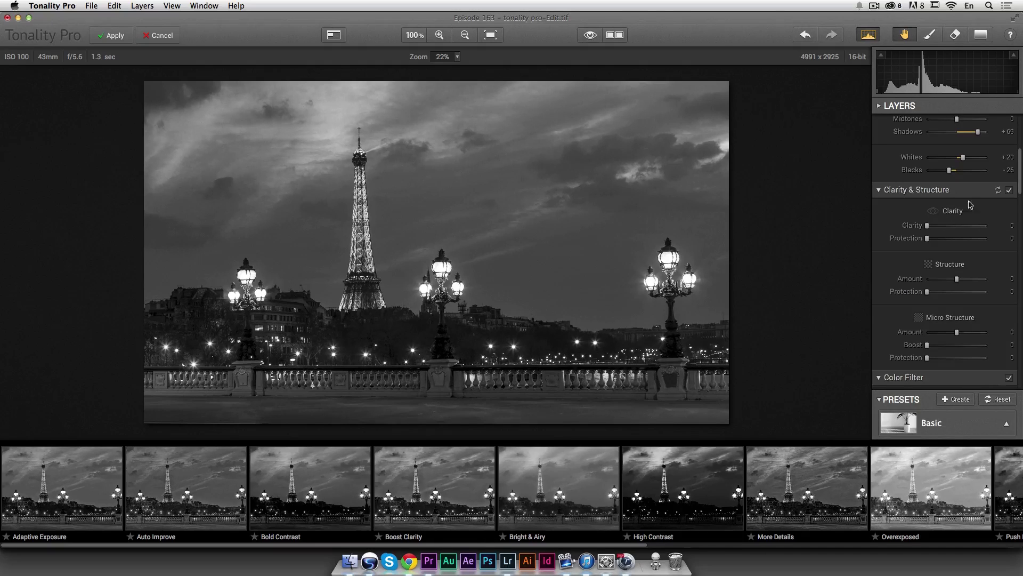
left_click_drag(1021, 180, 1019, 144)
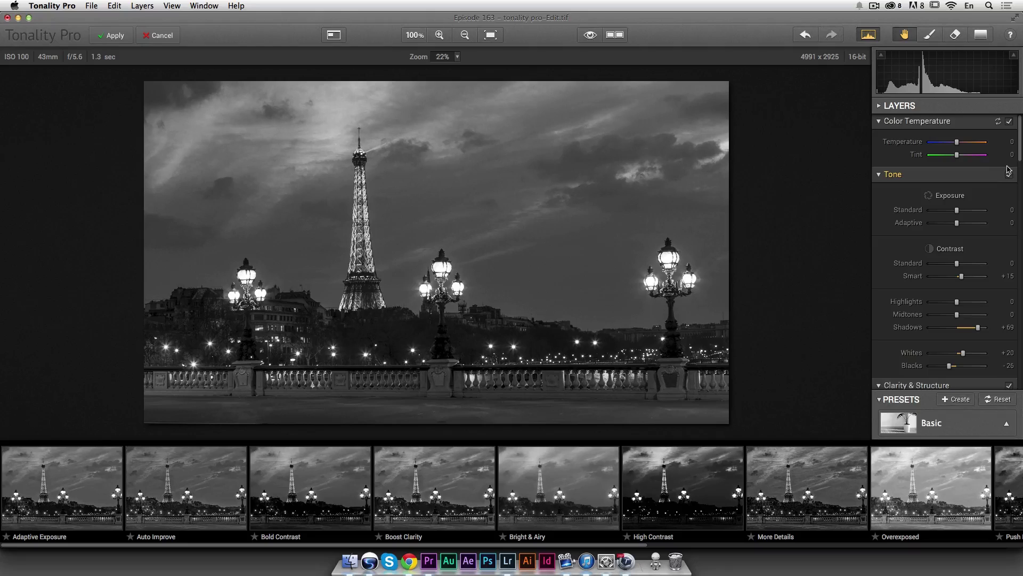
left_click(880, 106)
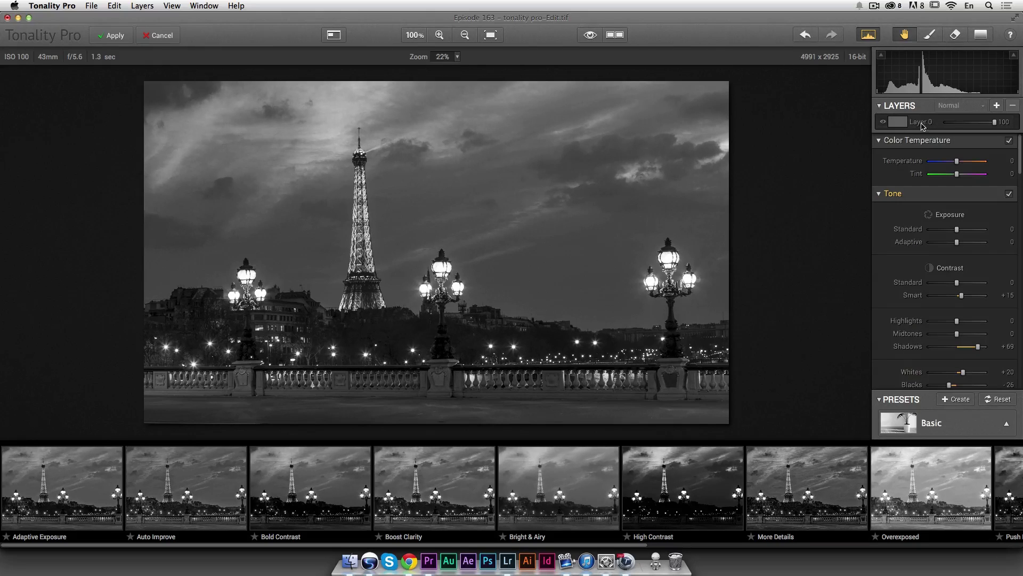
double_click(921, 122)
type("b")
key("Return")
Add a new layer above the basics layer and name it "hdr"
left_click(997, 105)
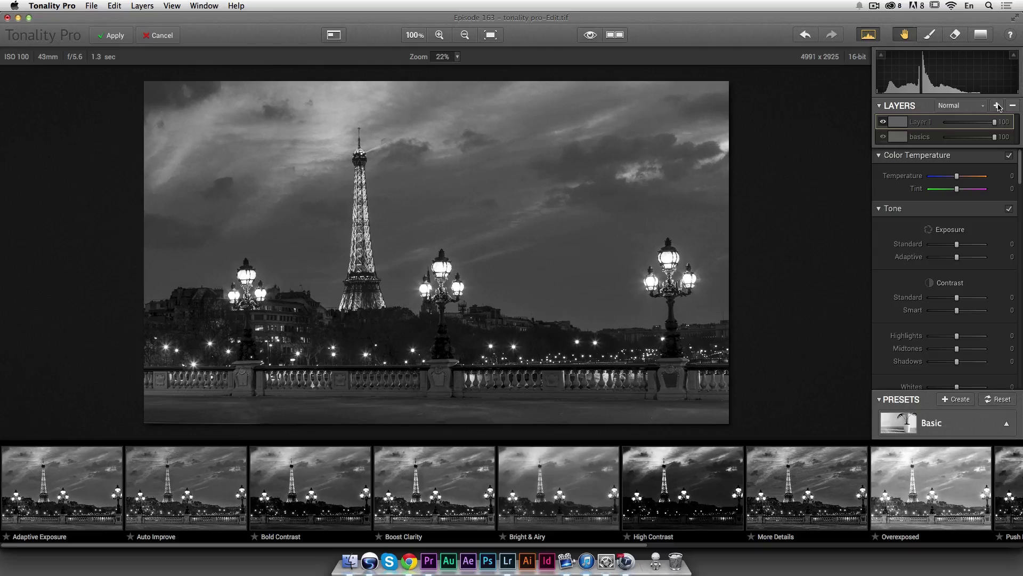
double_click(921, 122)
type("hdr")
key("Return")
Look through the Architecture presets and switch the preset category to HDR
left_click(1006, 426)
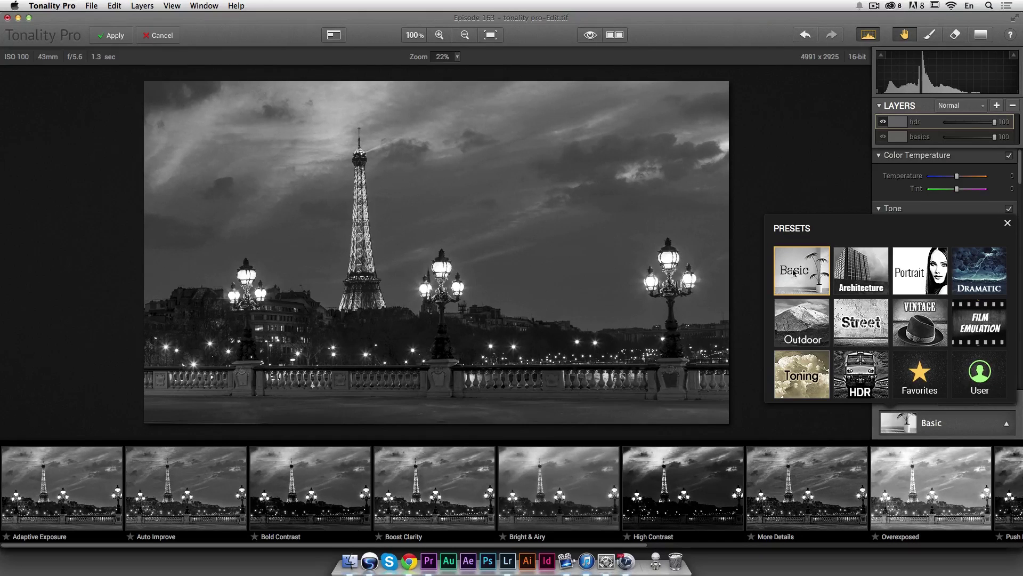
left_click(856, 273)
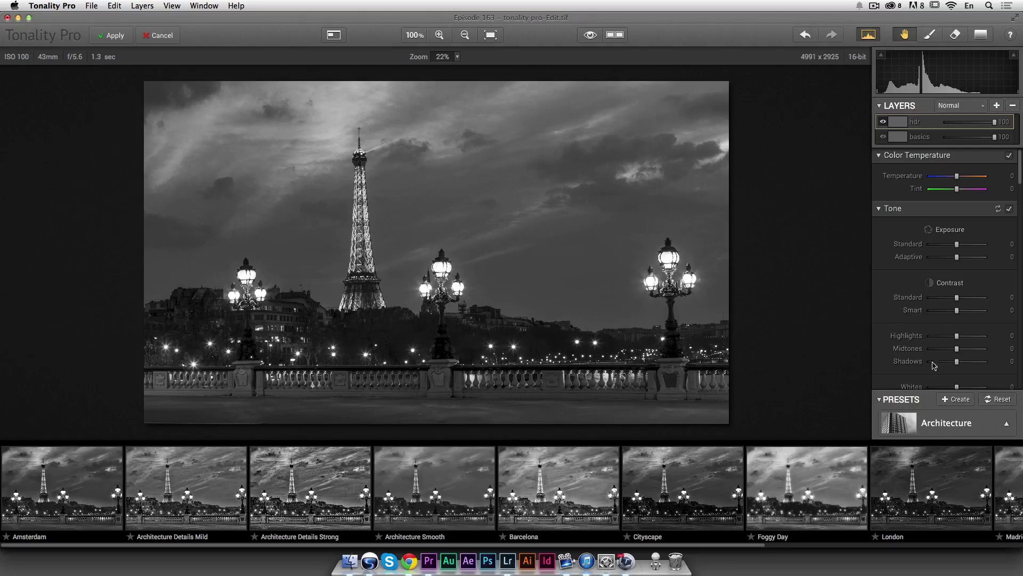
left_click(1004, 421)
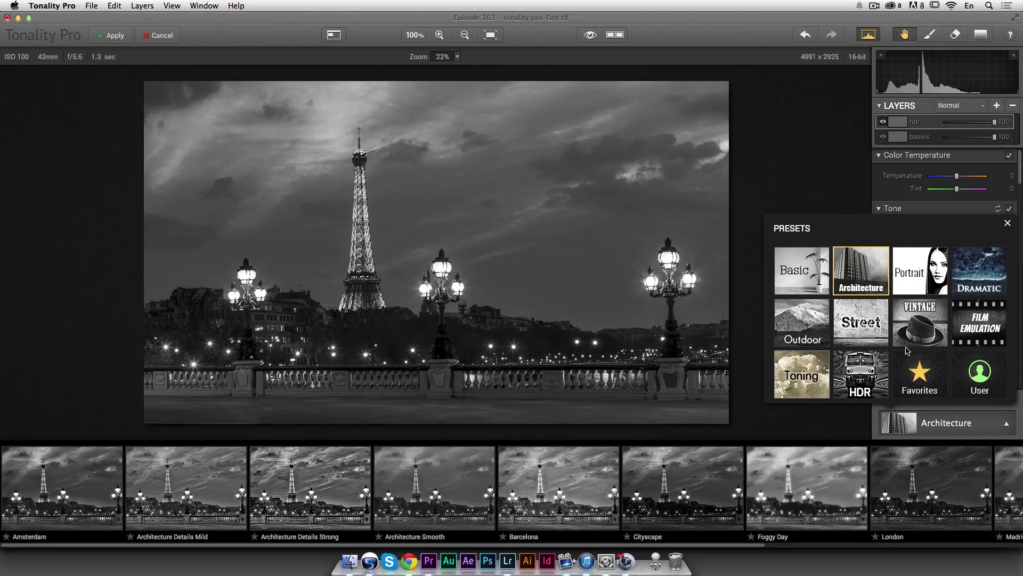
left_click(861, 376)
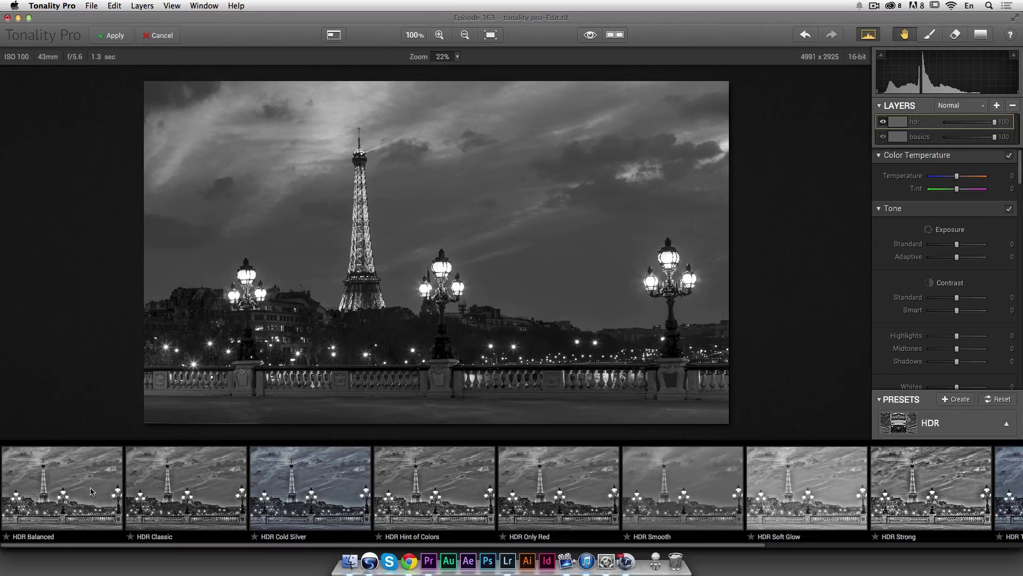
Try the HDR Classic, Cold Silver, Hint of Colors and Only Red presets on the hdr layer, and settle on HDR Balanced
left_click(56, 489)
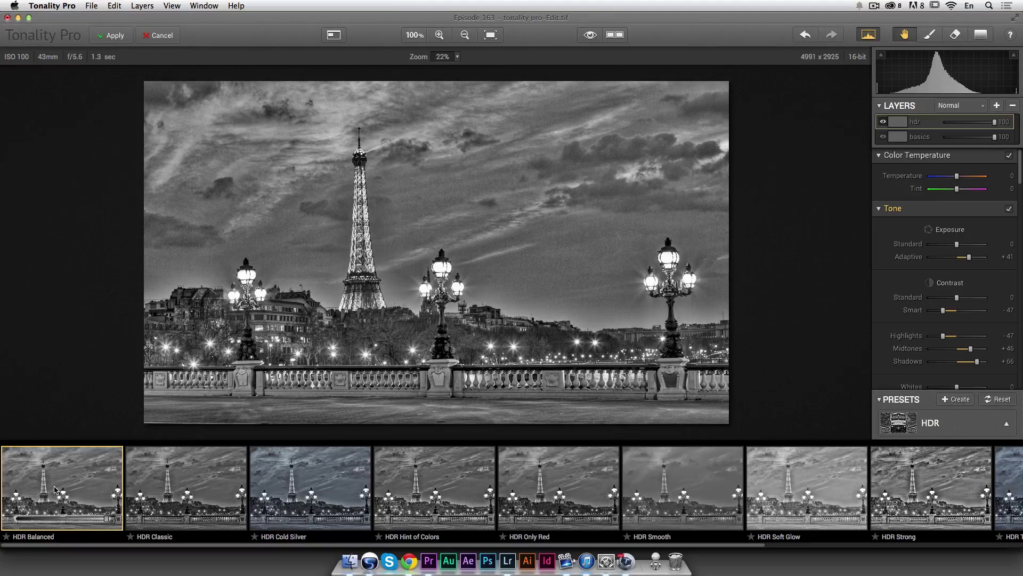
left_click(190, 491)
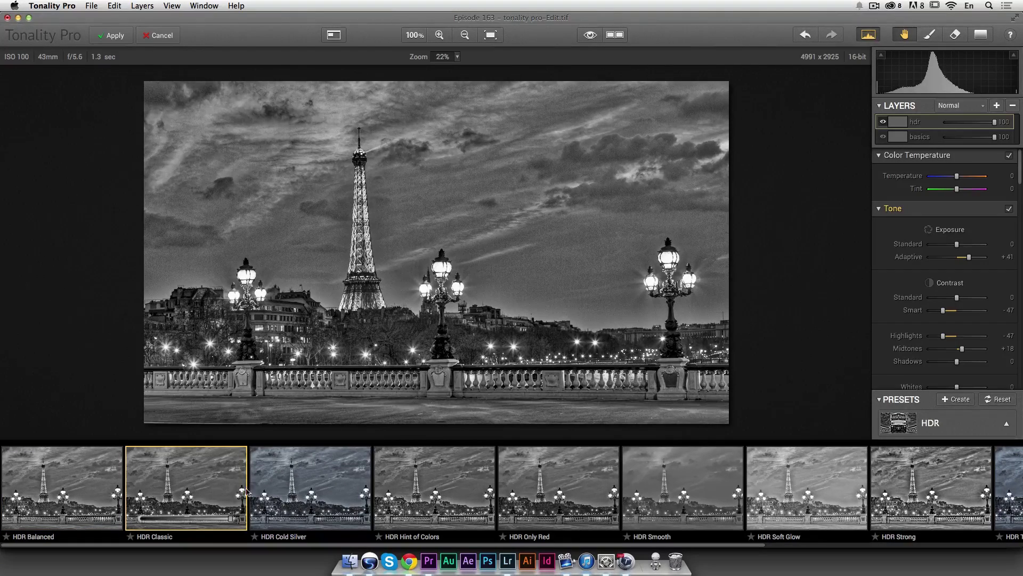
left_click(294, 485)
left_click(435, 489)
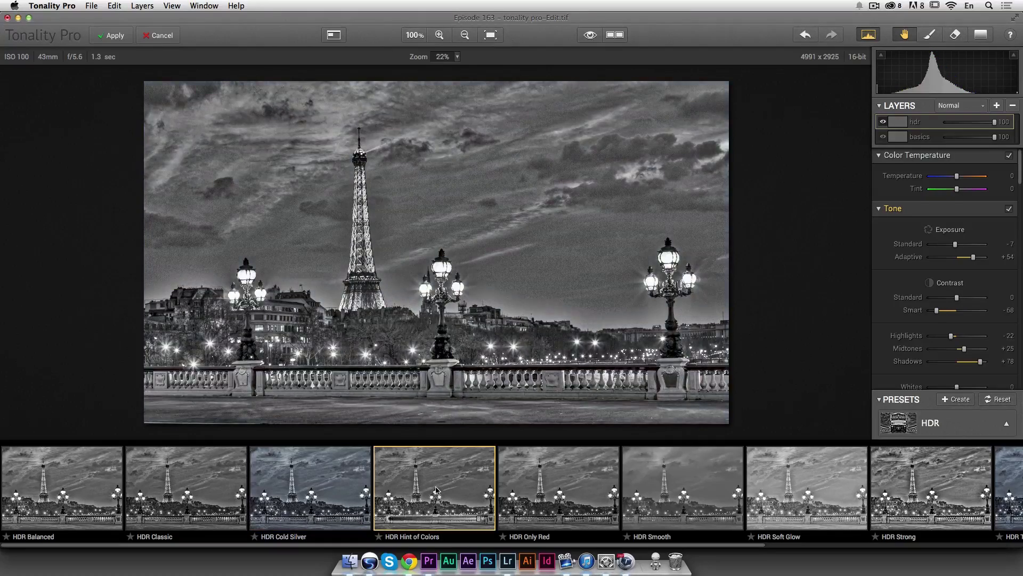
left_click(555, 489)
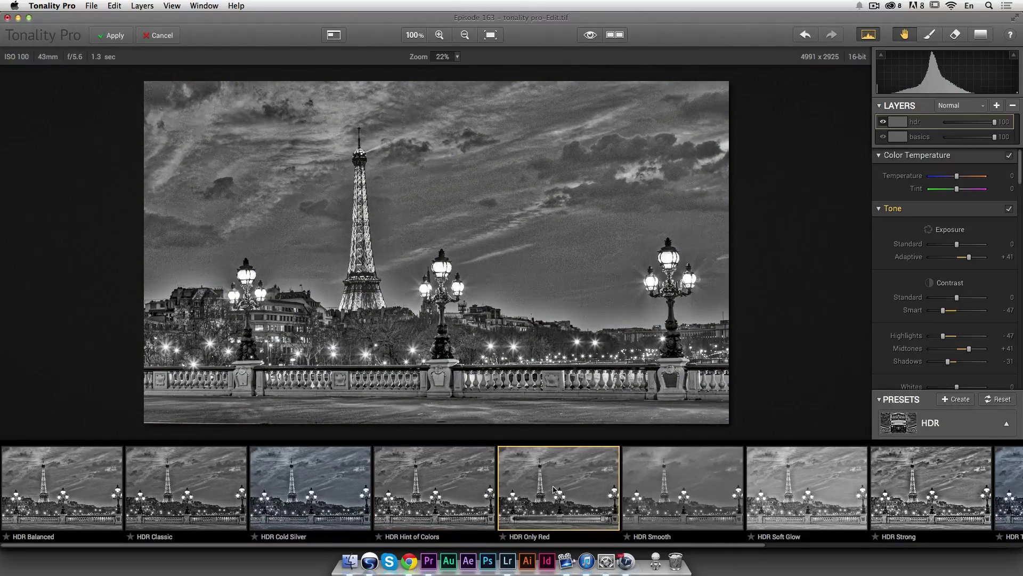
left_click(77, 479)
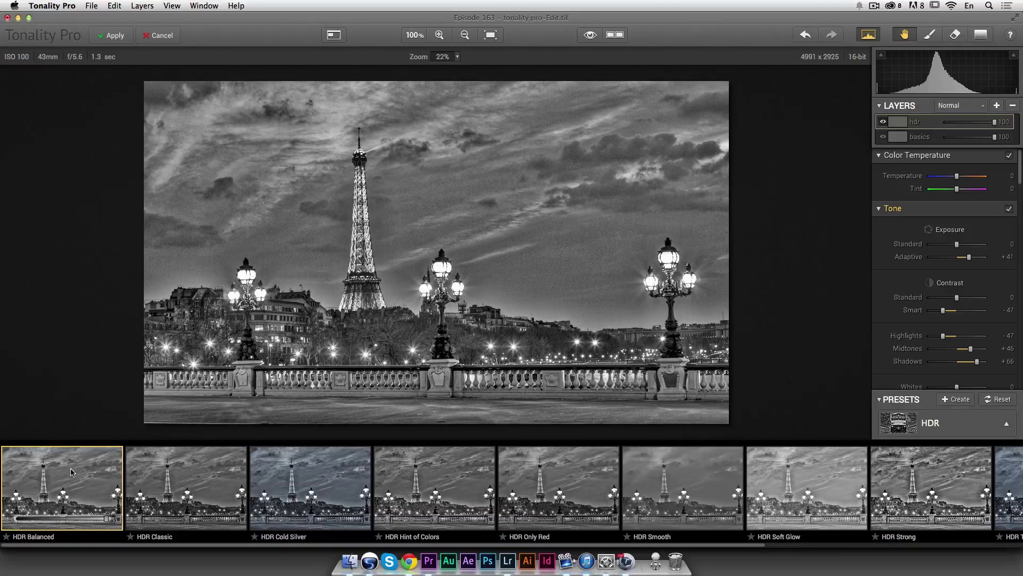
Try a lower strength for the HDR Balanced effect, and set the hdr layer's opacity to 24
left_click_drag(106, 519, 90, 519)
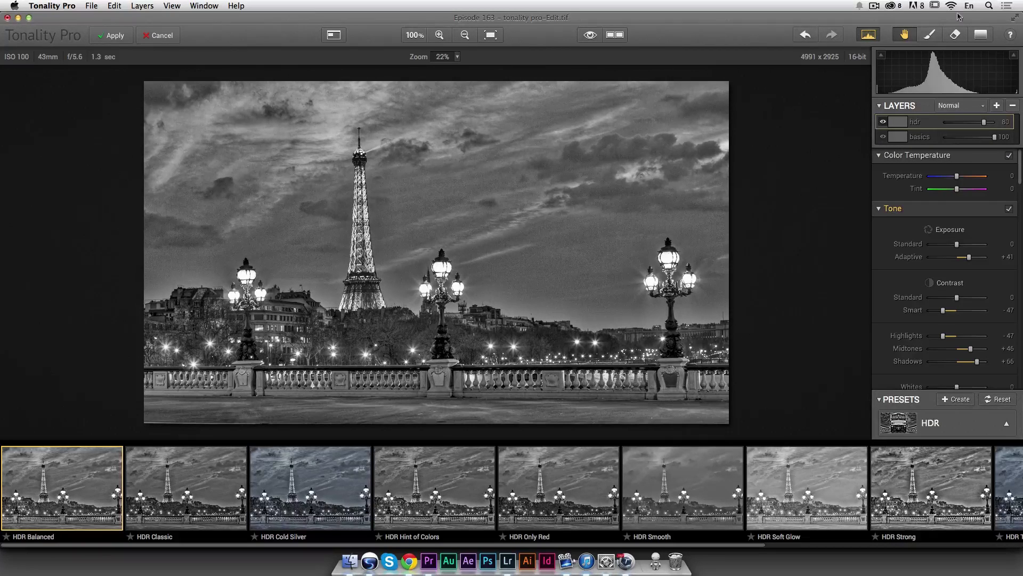
mouse_move(984, 122)
left_mouse_down()
mouse_move(940, 128)
mouse_move(996, 124)
left_mouse_up()
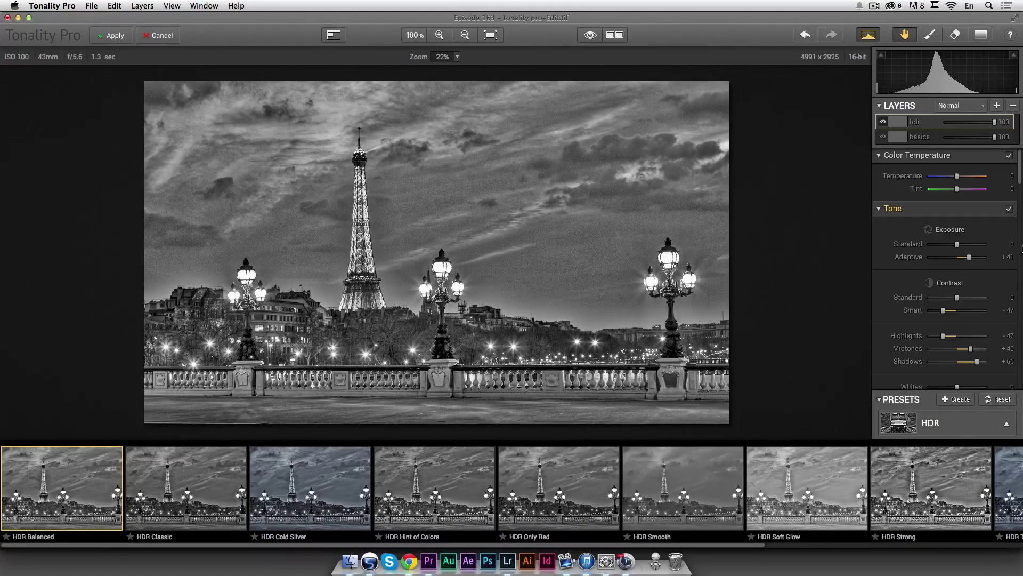
scroll(962, 266, "down", 10)
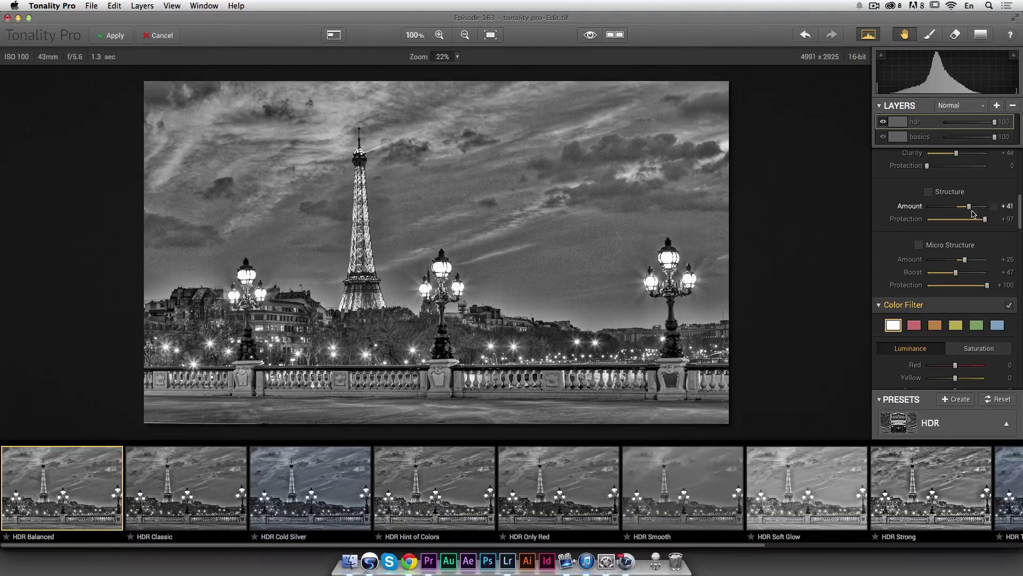
scroll(1015, 216, "up", 10)
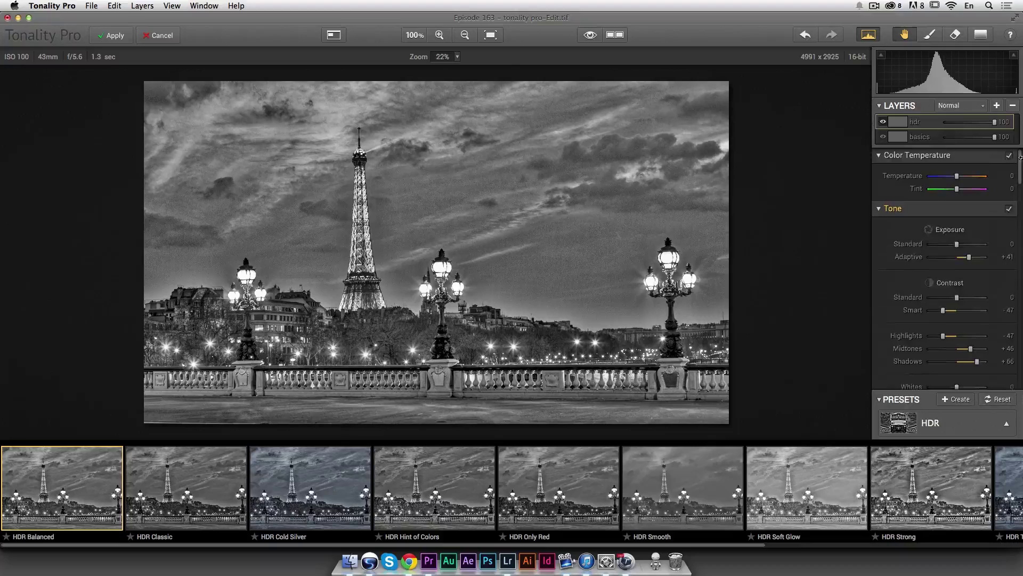
left_click_drag(994, 122, 955, 124)
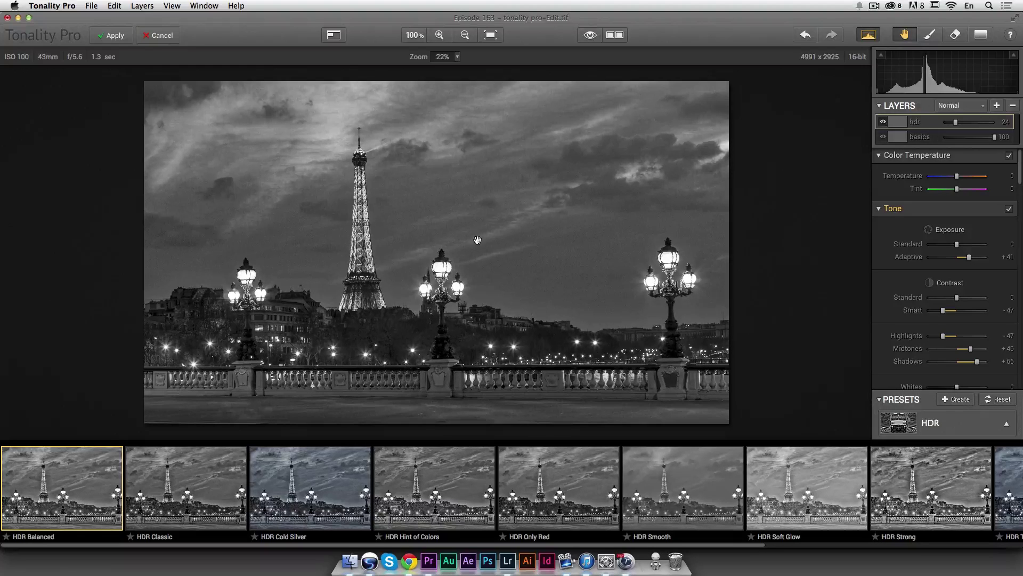
Set up the masking brush with softness 100, size 167 and opacity 32
left_click(930, 35)
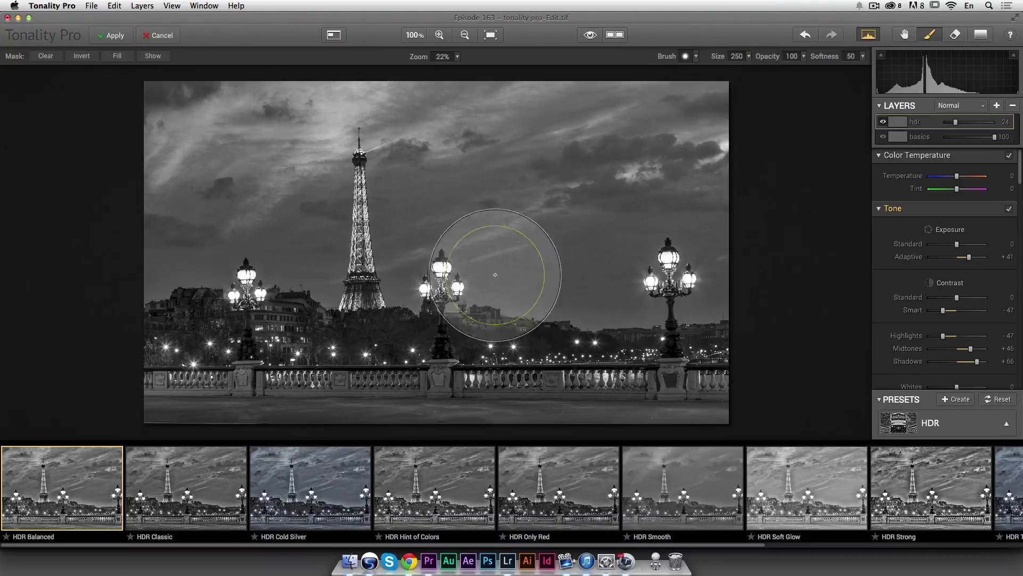
left_click(863, 56)
left_click_drag(838, 66, 873, 71)
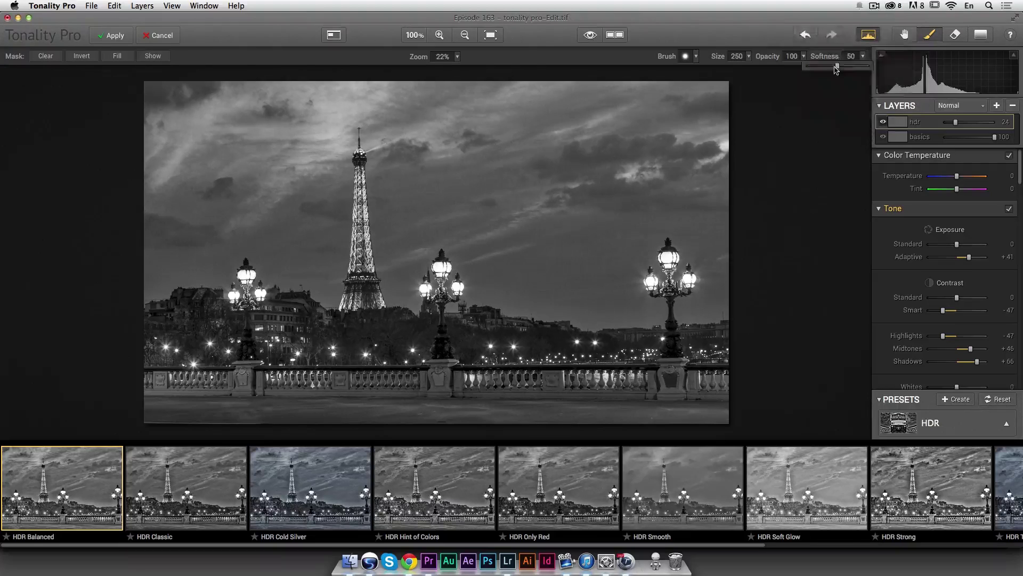
left_click(750, 57)
left_click_drag(731, 66, 724, 65)
left_click(803, 56)
left_click(769, 67)
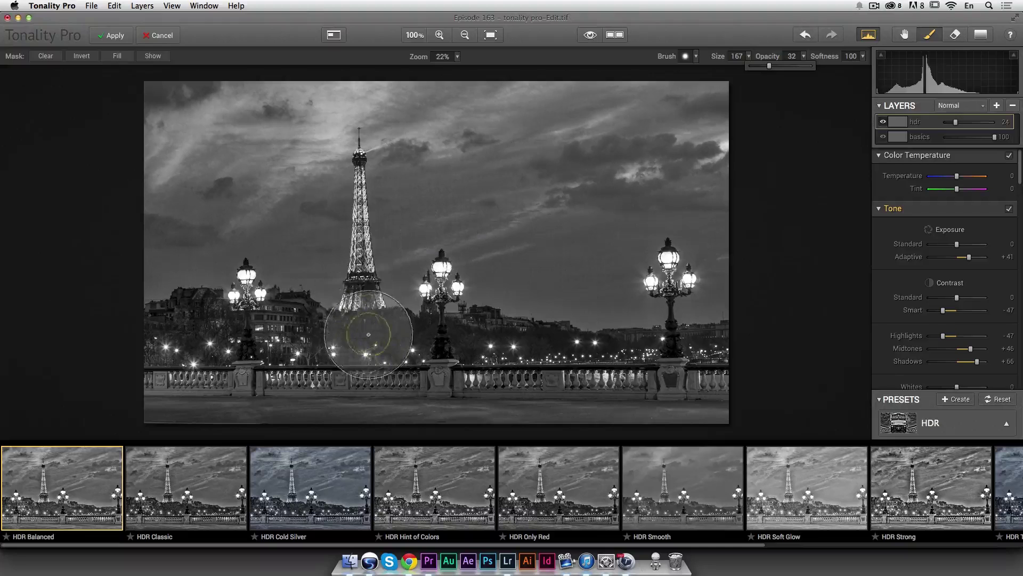
Brush the HDR effect into the trees and buildings along the horizon and set the hdr layer's opacity to 21
mouse_move(491, 331)
left_mouse_down()
mouse_move(312, 331)
mouse_move(261, 304)
mouse_move(386, 303)
mouse_move(247, 335)
mouse_move(312, 336)
mouse_move(235, 336)
mouse_move(499, 334)
mouse_move(448, 343)
mouse_move(564, 344)
mouse_move(506, 352)
mouse_move(606, 344)
left_mouse_up()
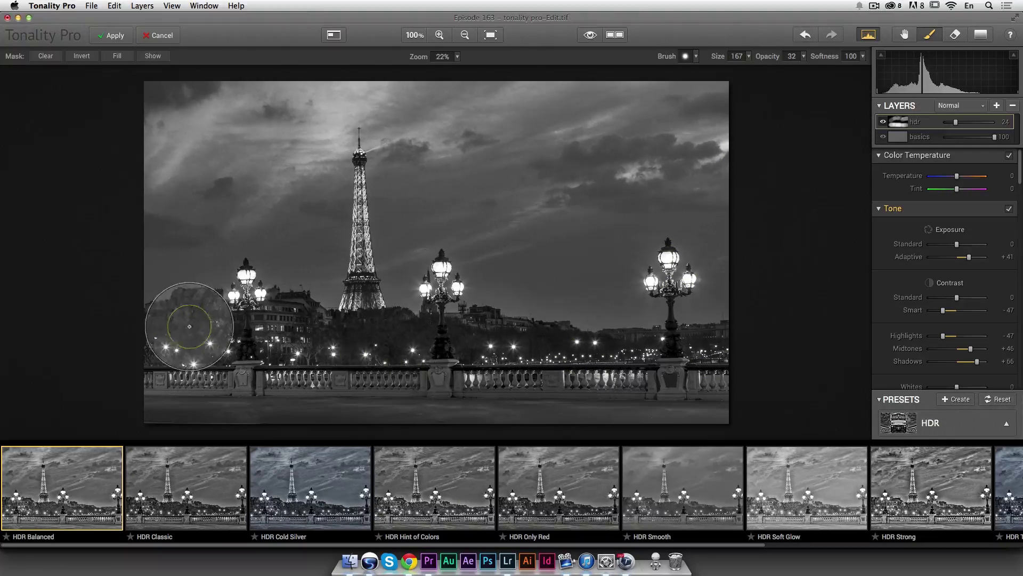
left_click(883, 123)
left_click(883, 123)
left_click(883, 122)
left_click(883, 123)
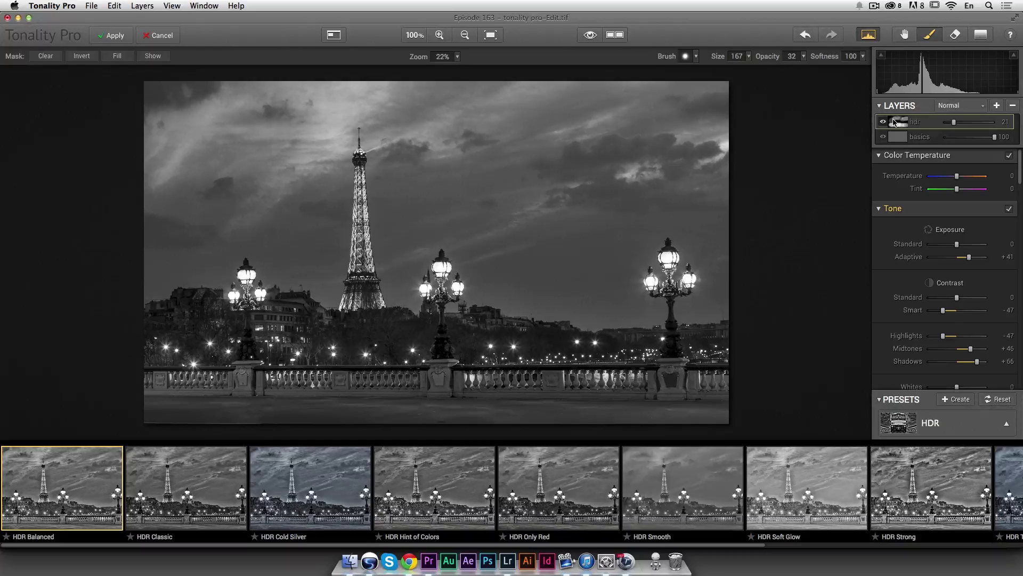
Add a new layer named "blacks" above the hdr layer and set its standard exposure to -38
left_click(997, 106)
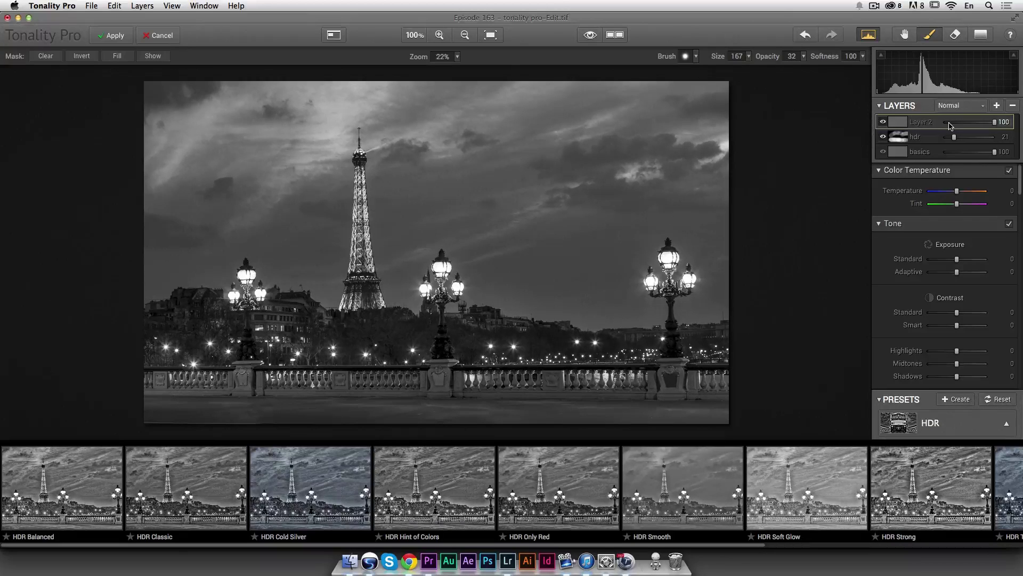
double_click(921, 123)
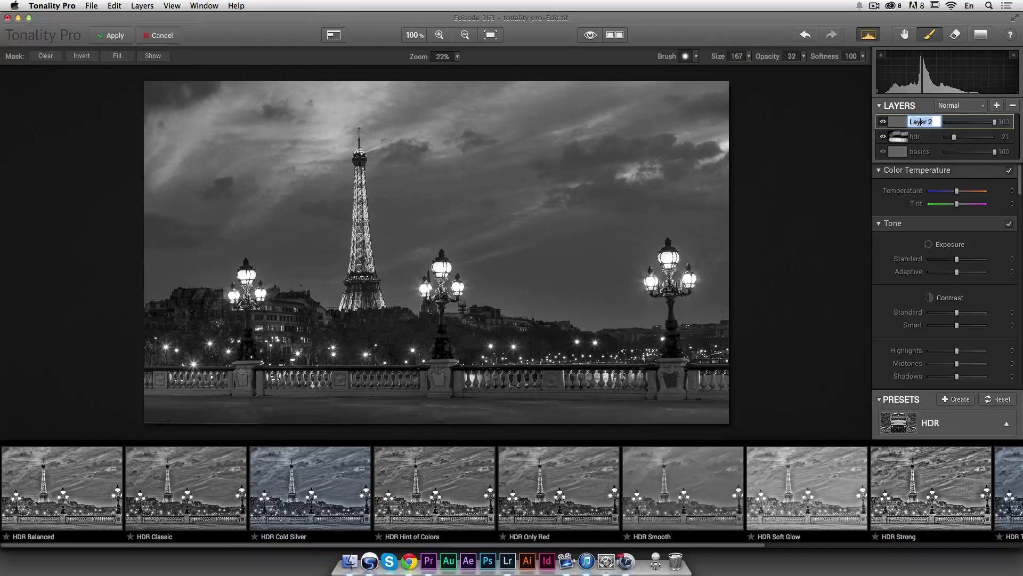
type("blacks")
key("Return")
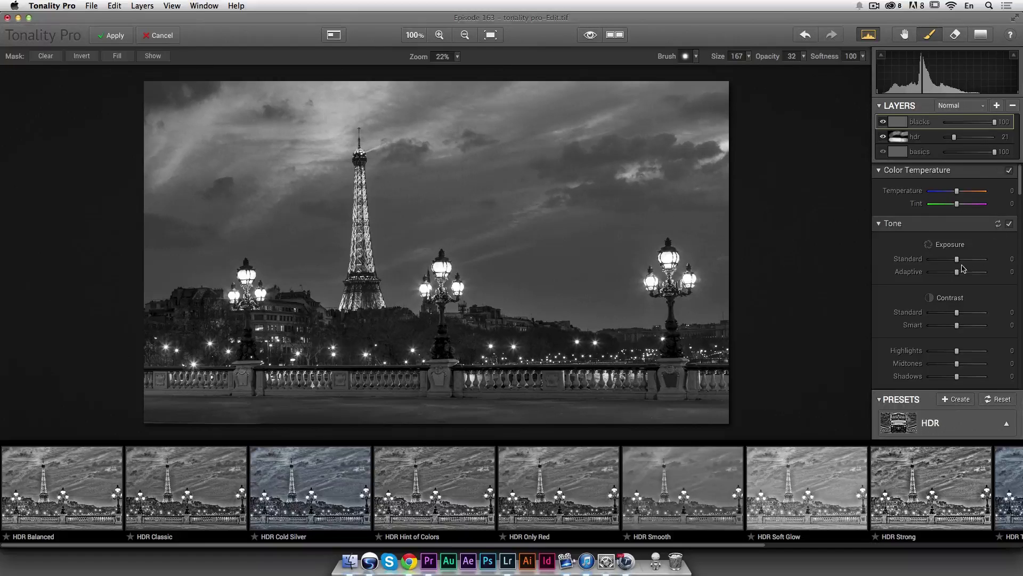
left_click_drag(956, 265, 946, 262)
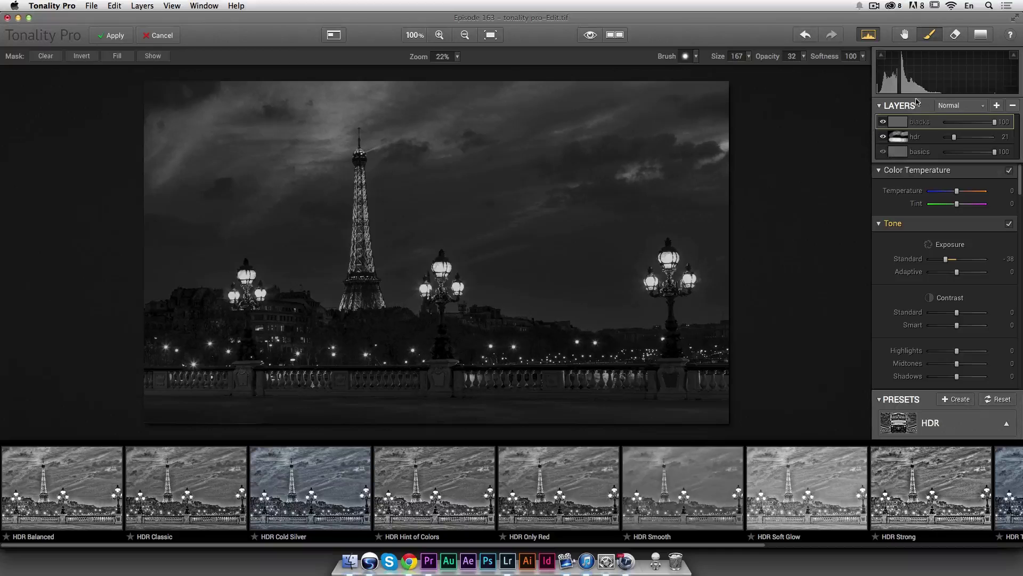
Apply a 180° gradient mask to the blacks layer so the darkening fades downward from the upper sky to just above the lamps
left_click(981, 35)
mouse_move(436, 249)
left_mouse_down()
mouse_move(427, 130)
mouse_move(411, 274)
mouse_move(418, 173)
mouse_move(429, 256)
left_mouse_up()
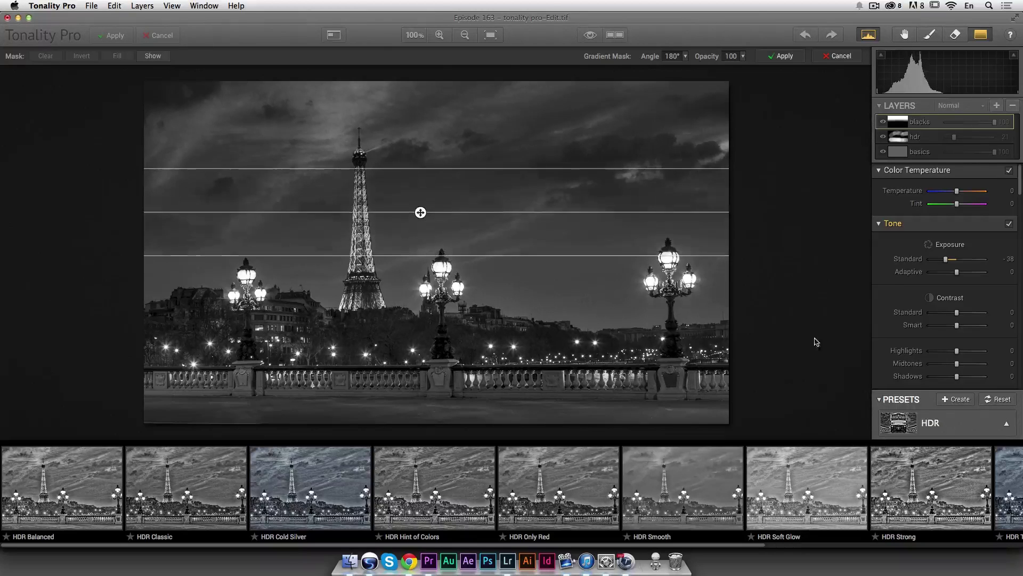
left_click_drag(420, 212, 405, 176)
left_click_drag(405, 219, 404, 259)
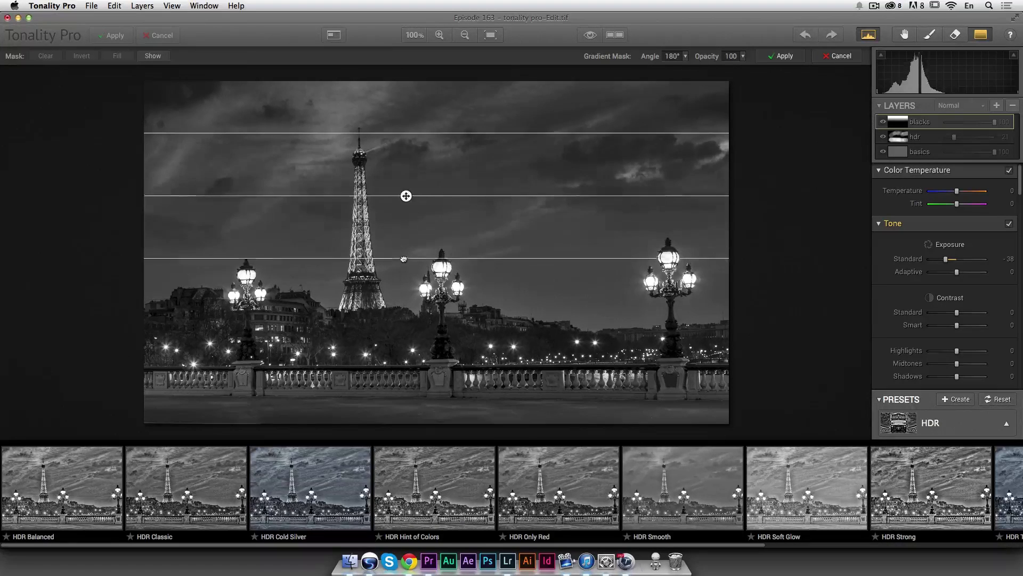
left_click_drag(405, 195, 407, 166)
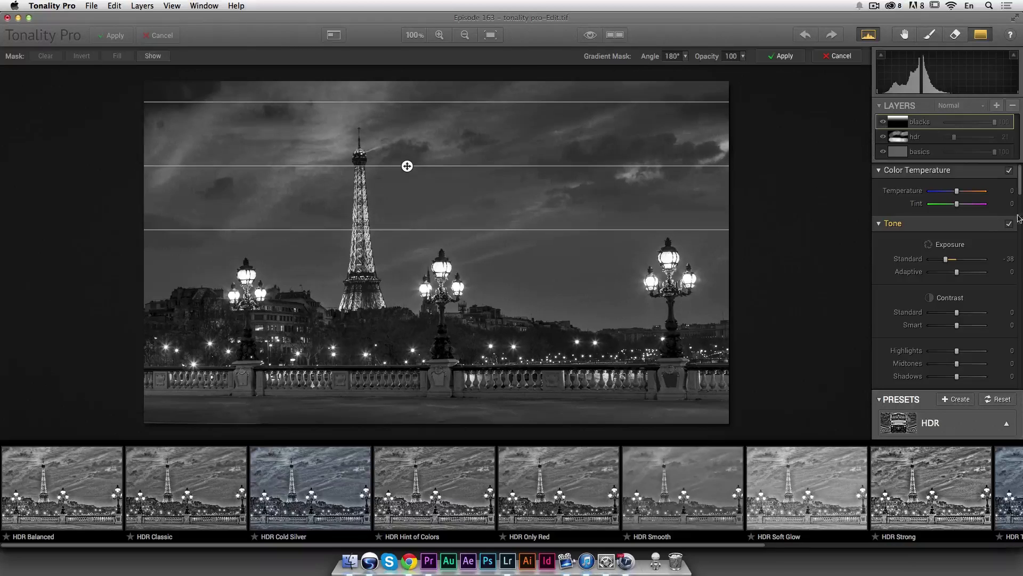
left_click_drag(1020, 187, 1018, 216)
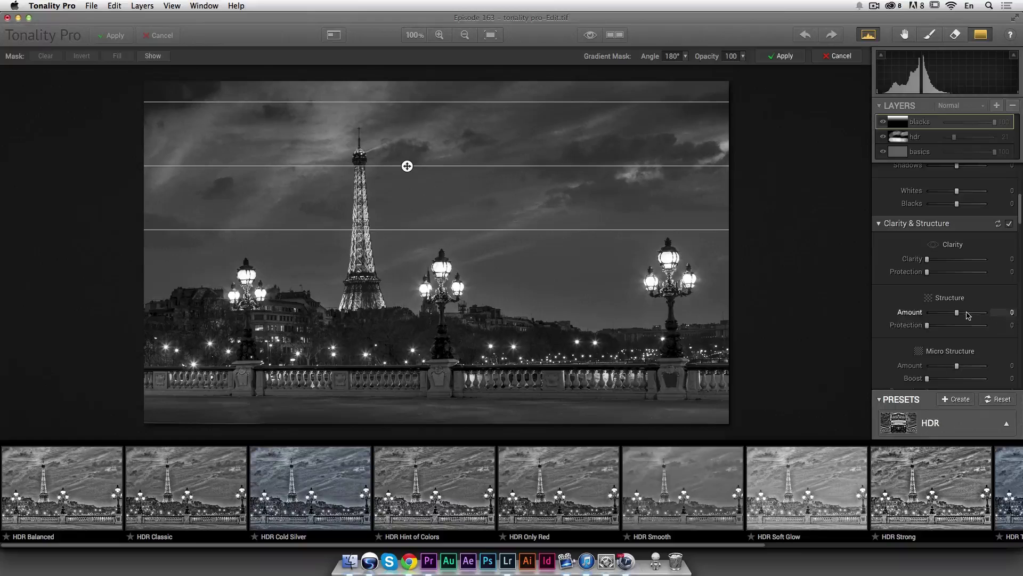
mouse_move(407, 166)
left_mouse_down()
mouse_move(409, 156)
mouse_move(402, 173)
left_mouse_up()
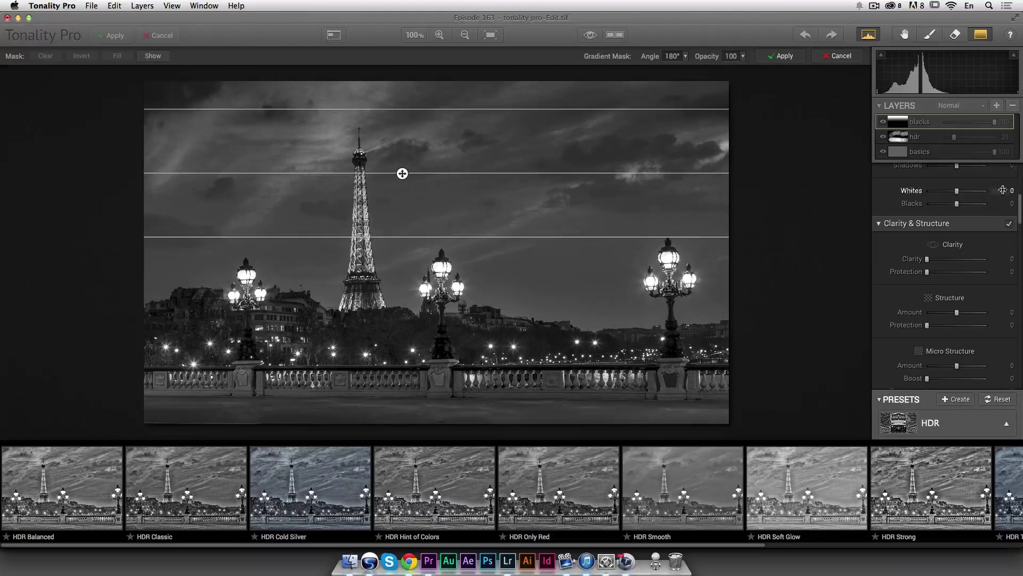
left_click_drag(1020, 207, 1020, 177)
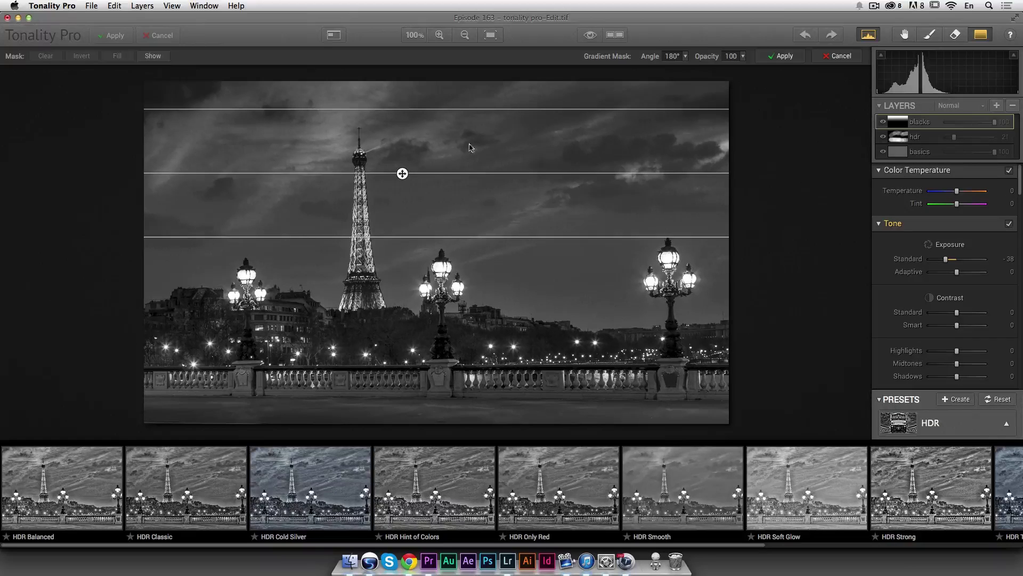
left_click(783, 58)
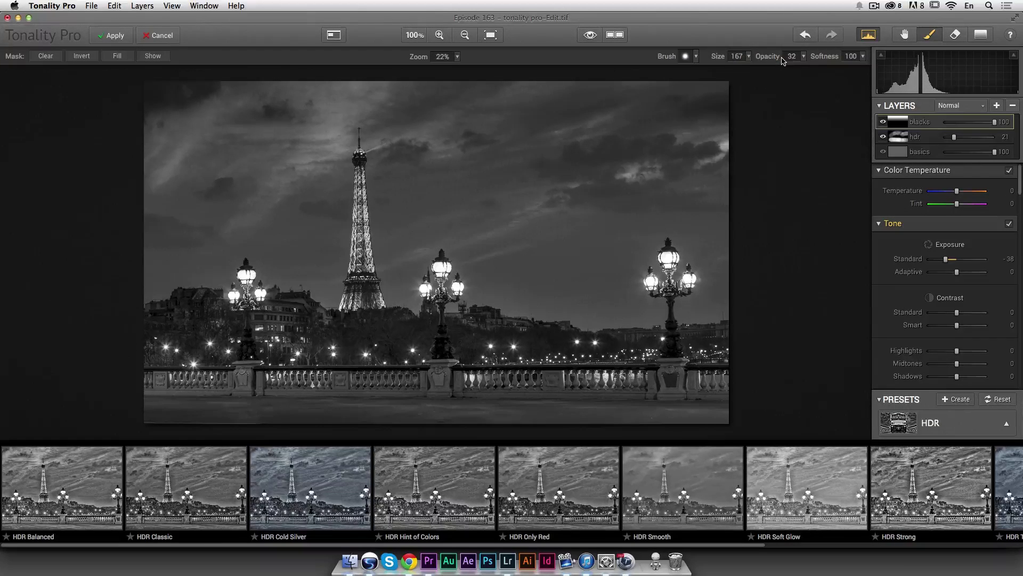
Add a second gradient mask at 0° over the foreground street and balustrade, and set the blacks layer's standard exposure to -37
left_click(981, 35)
left_click_drag(448, 257, 361, 249)
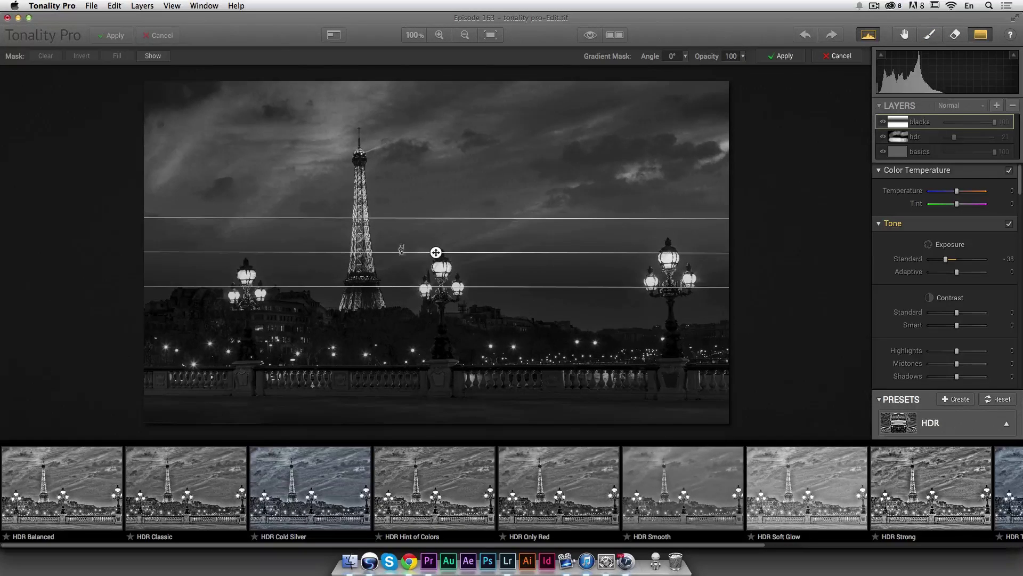
left_click_drag(436, 252, 440, 345)
left_click_drag(439, 397, 439, 399)
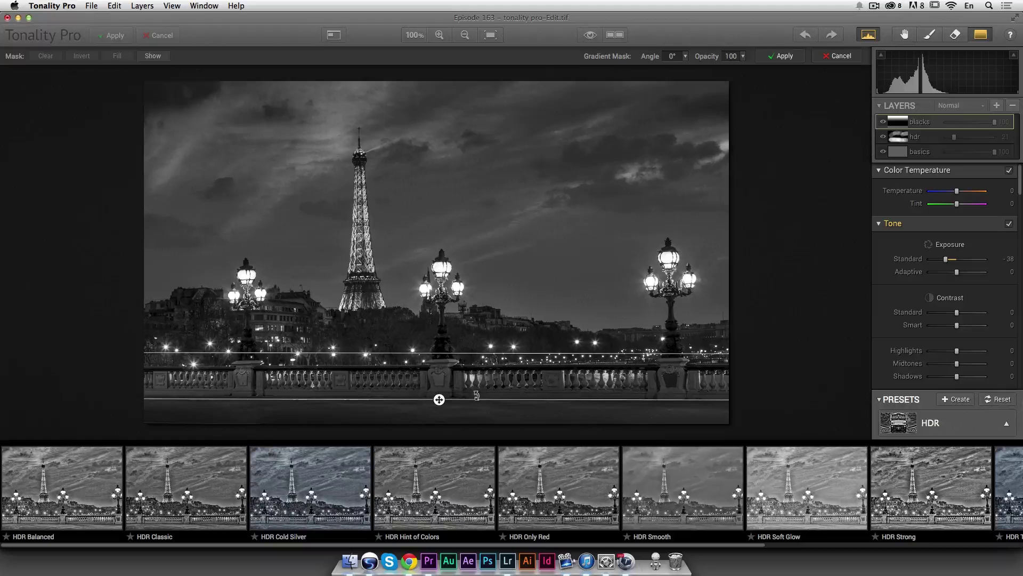
left_click_drag(947, 263, 947, 261)
key("b")
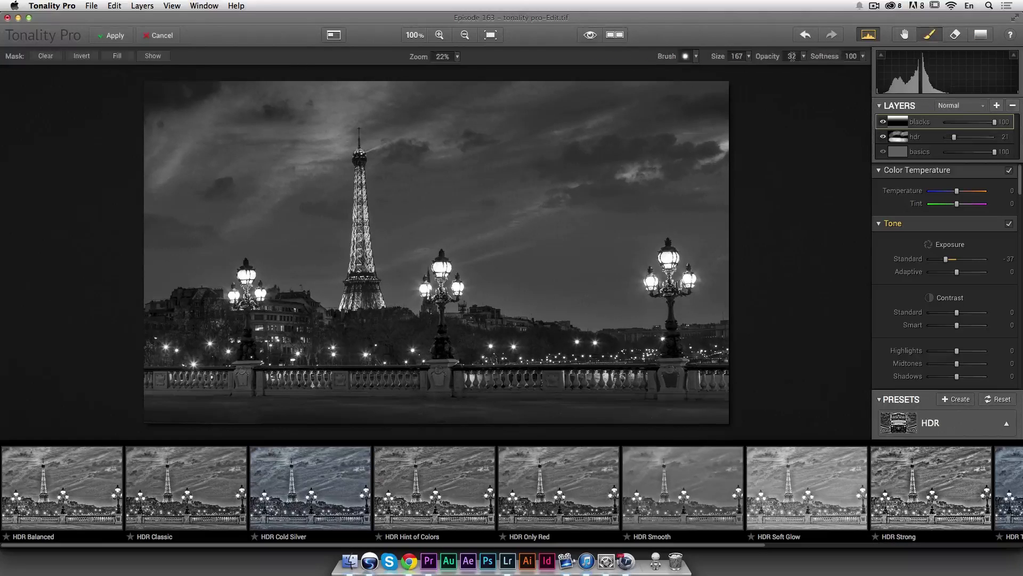
left_click(883, 122)
left_click(883, 123)
Add a new layer named "white" above the blacks layer and set its standard exposure to +25
left_click(997, 106)
double_click(918, 123)
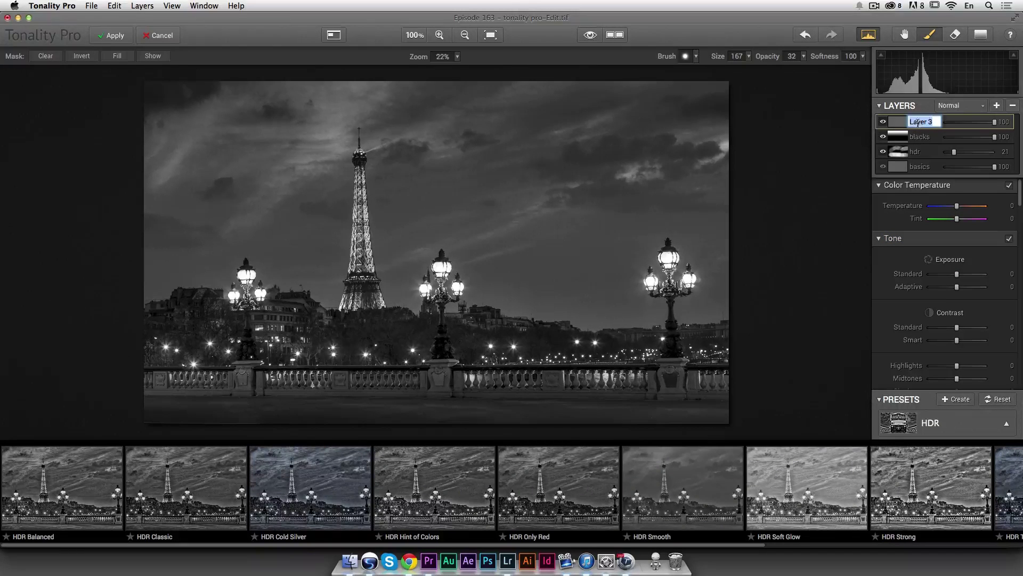
type("white")
key("Return")
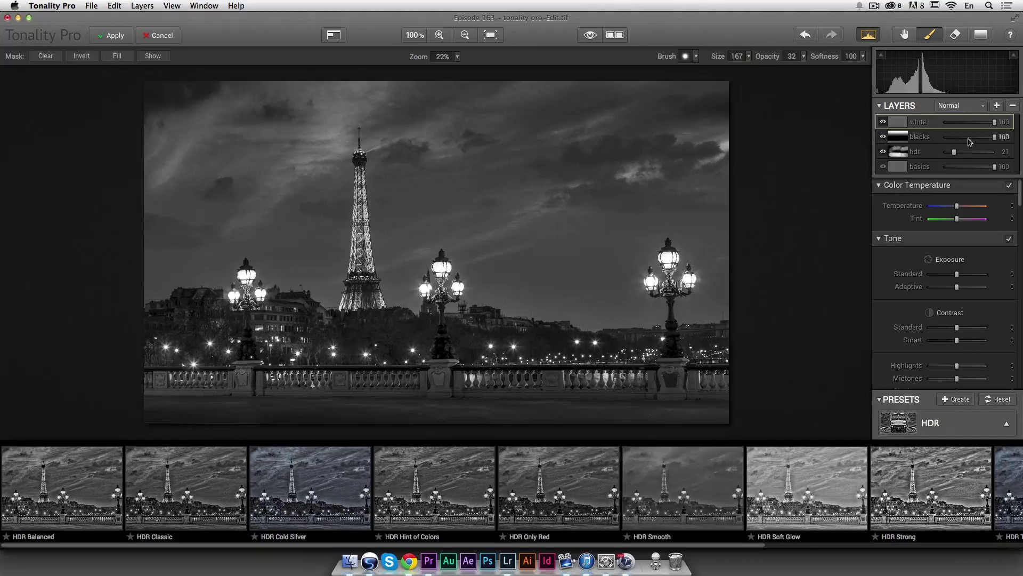
mouse_move(995, 137)
left_mouse_down()
mouse_move(973, 139)
mouse_move(998, 138)
left_mouse_up()
left_click_drag(957, 275, 966, 276)
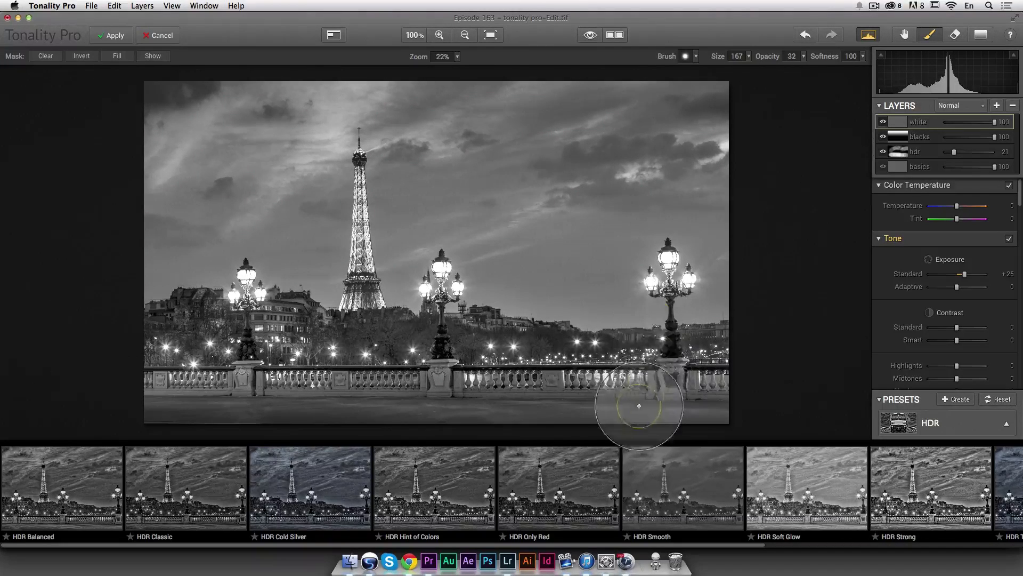
Invert the white layer's mask and paint the brightening onto the three lamp pedestals and nearby ground with 80 brush opacity
key("super+i")
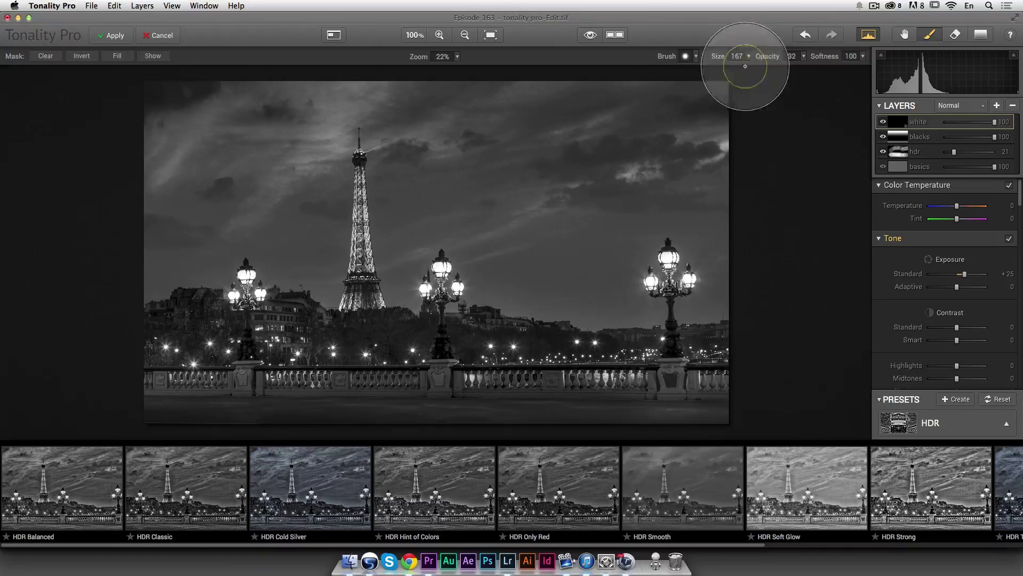
left_click(803, 57)
left_click(796, 66)
mouse_move(675, 374)
left_mouse_down()
mouse_move(693, 385)
mouse_move(671, 406)
left_mouse_up()
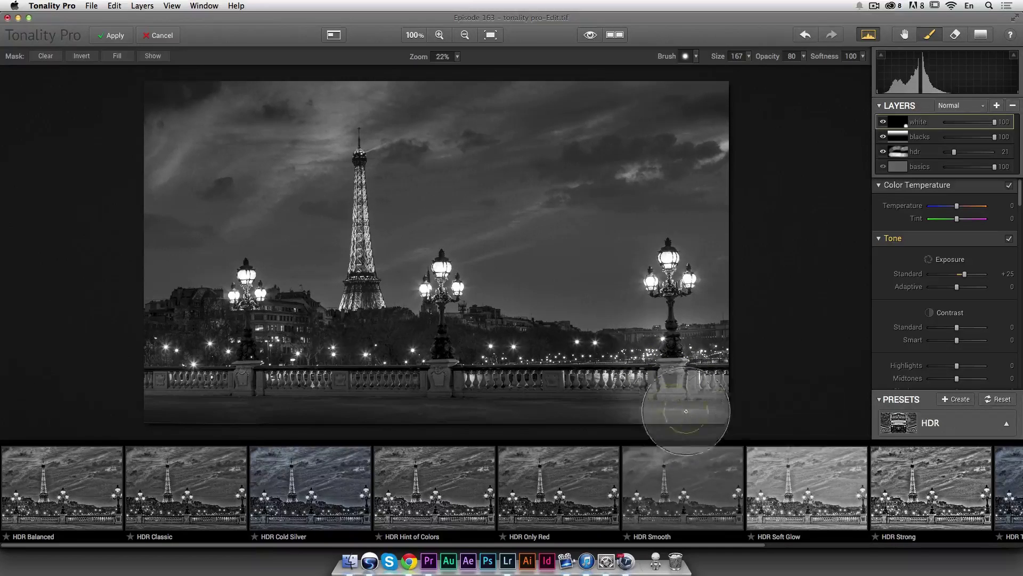
mouse_move(453, 415)
left_mouse_down()
mouse_move(426, 381)
mouse_move(479, 397)
mouse_move(436, 389)
left_mouse_up()
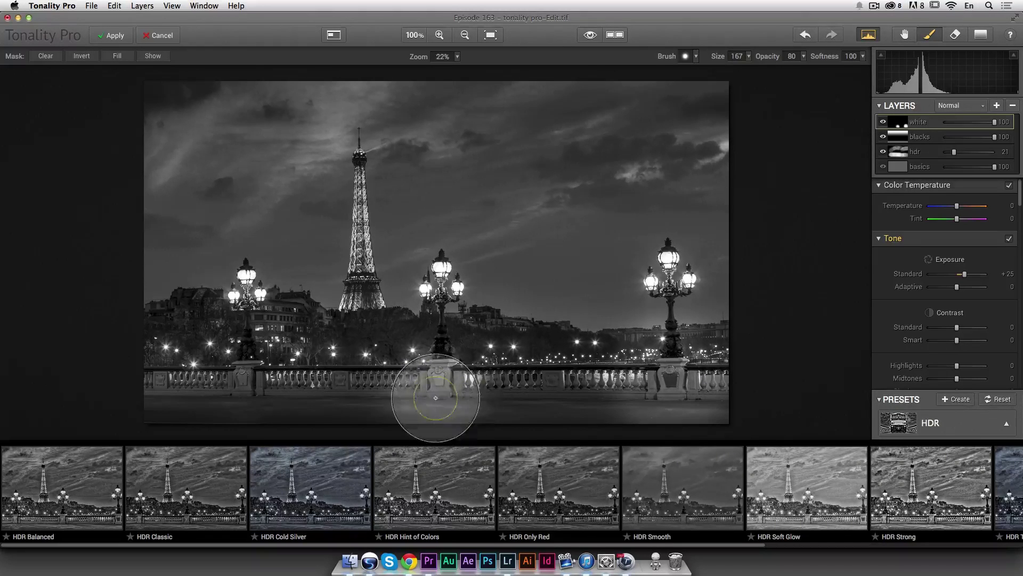
mouse_move(244, 403)
left_mouse_down()
mouse_move(265, 403)
mouse_move(246, 392)
left_mouse_up()
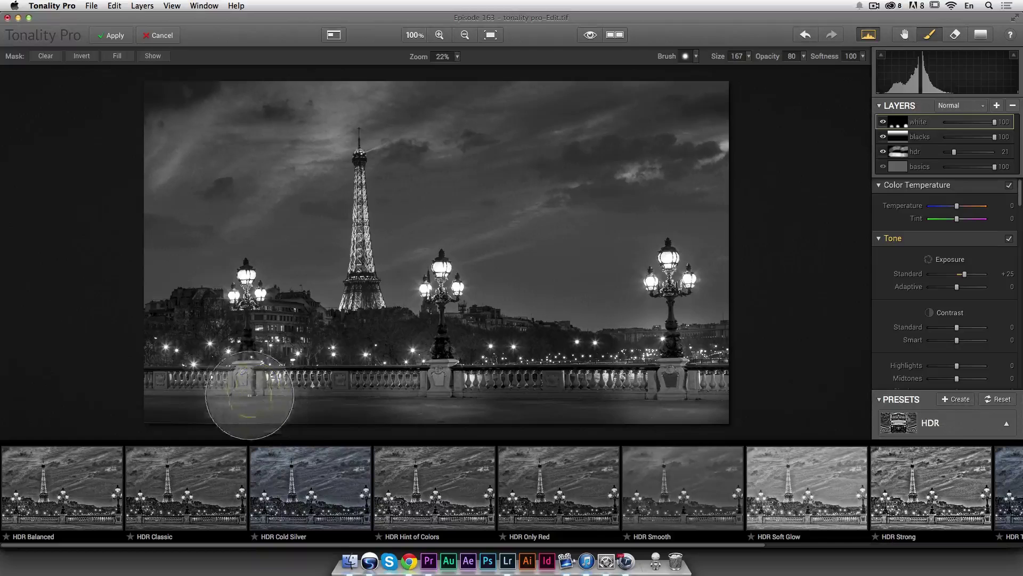
Compare the image with and without the white layer and set the layer's opacity to 74
left_click(883, 121)
left_click(883, 122)
left_click(883, 122)
left_click(883, 121)
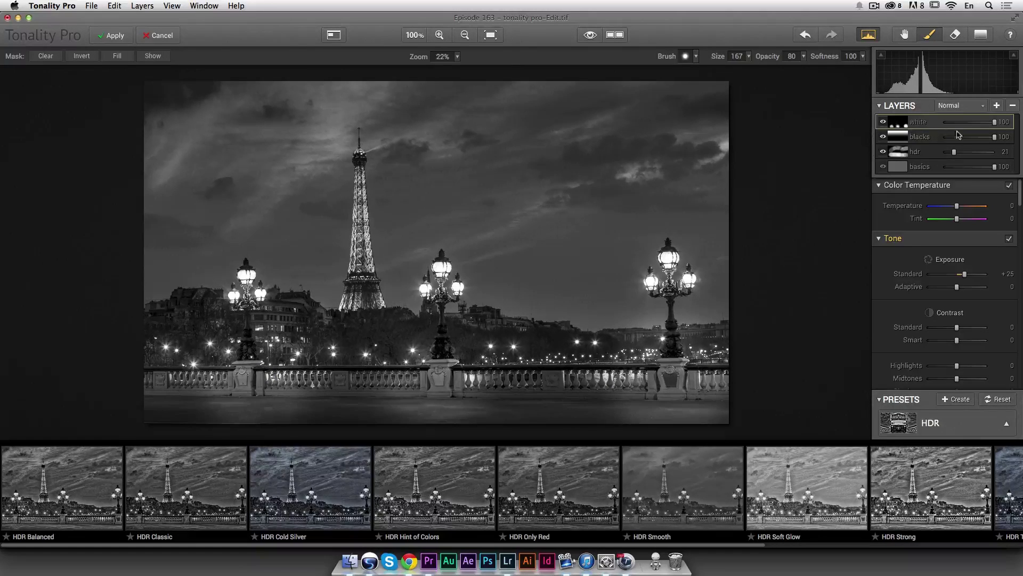
mouse_move(994, 122)
left_mouse_down()
mouse_move(962, 122)
mouse_move(976, 121)
left_mouse_up()
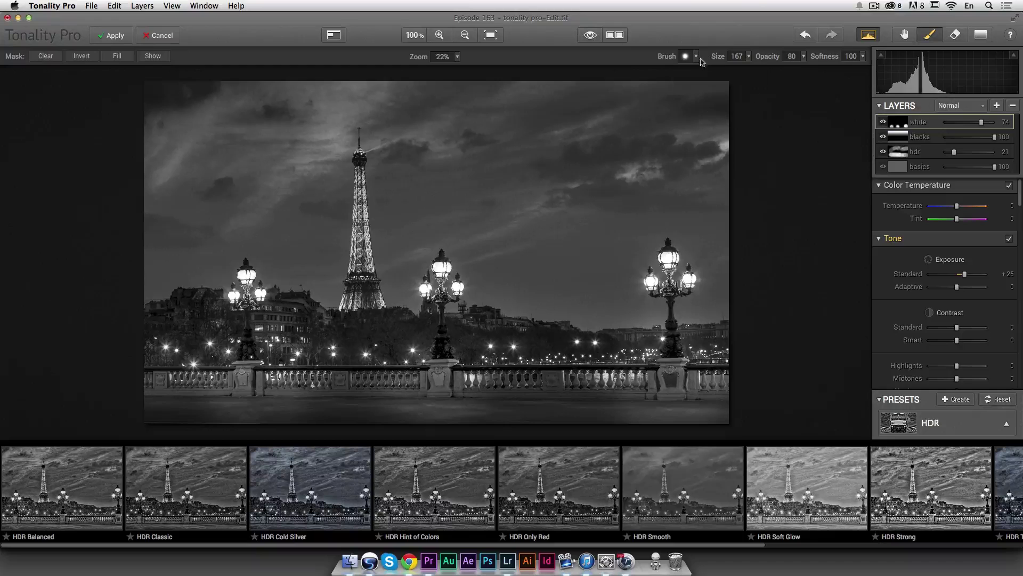
Compare the original photo with the edited version several times
left_click(594, 37)
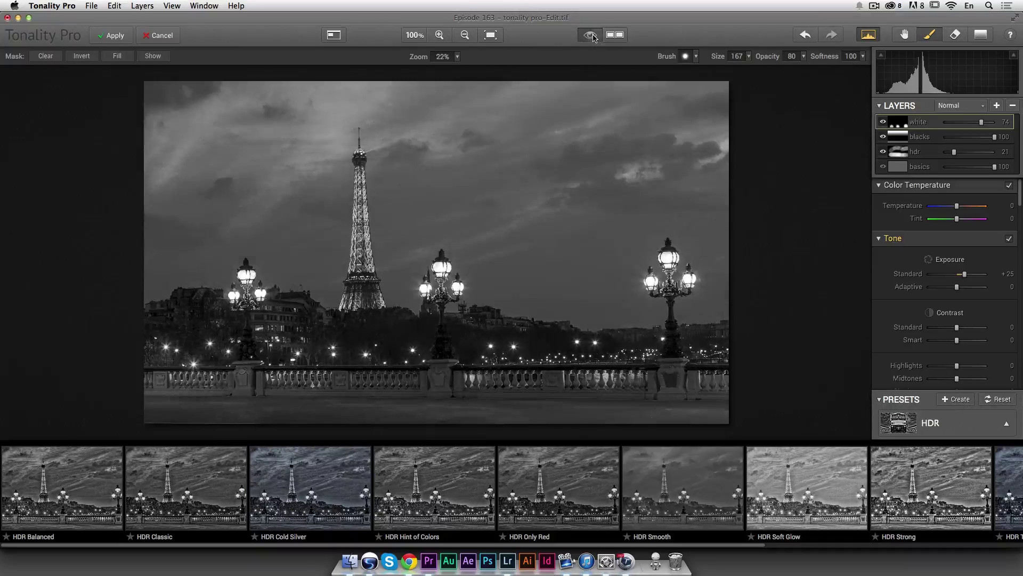
left_click(593, 37)
left_click(593, 37)
left_click(593, 37)
left_click(593, 38)
left_click(593, 37)
left_click(593, 38)
left_click(593, 37)
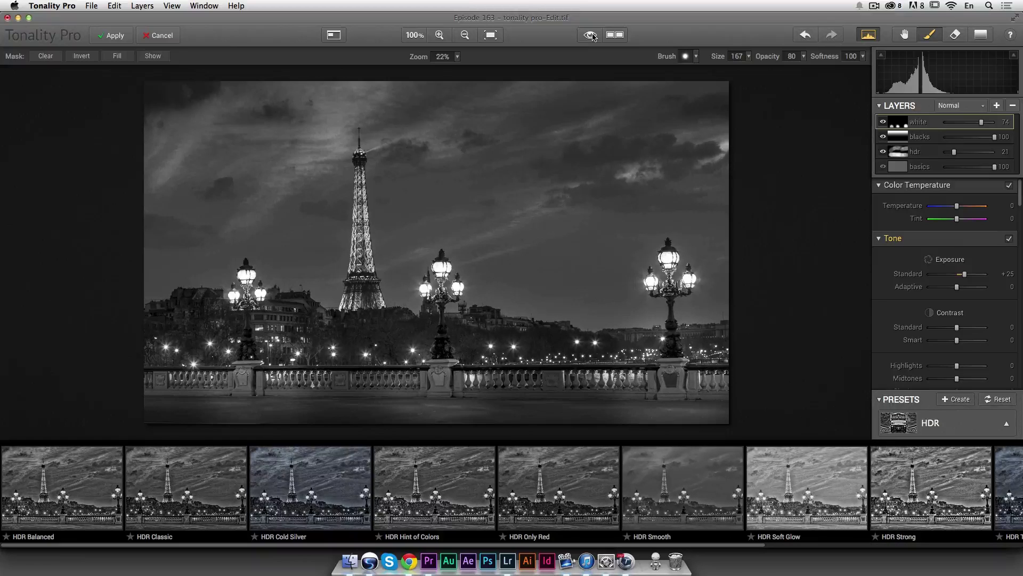
Hide and show the white and hdr layers to check what each one contributes
left_click(883, 122)
left_click(882, 122)
left_click(882, 151)
left_click(882, 151)
left_click(883, 152)
left_click(882, 152)
left_click(882, 151)
left_click(883, 152)
left_click(882, 152)
left_click(882, 152)
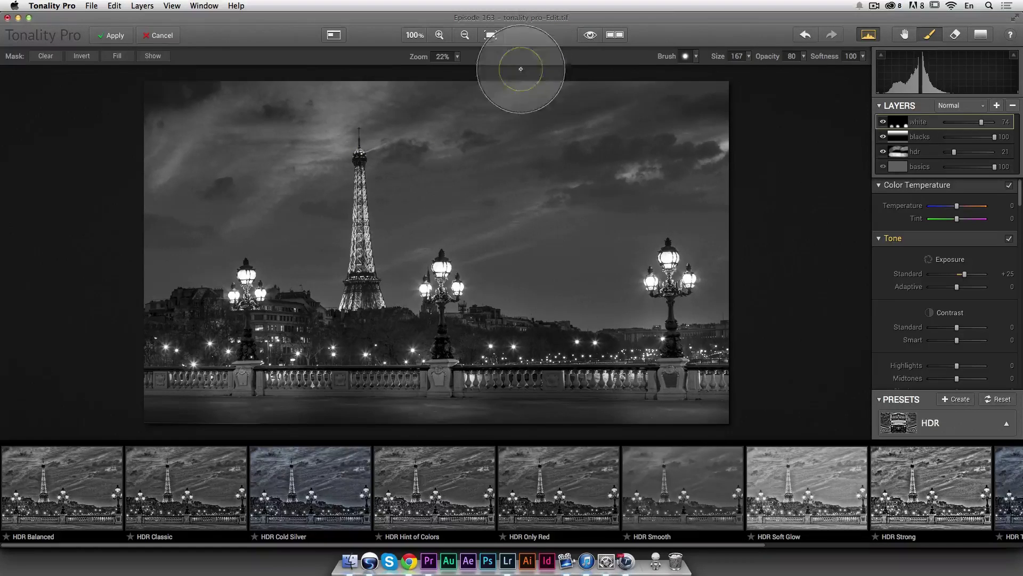
Check the original against the result once more and apply the edits to the photo
left_click(590, 36)
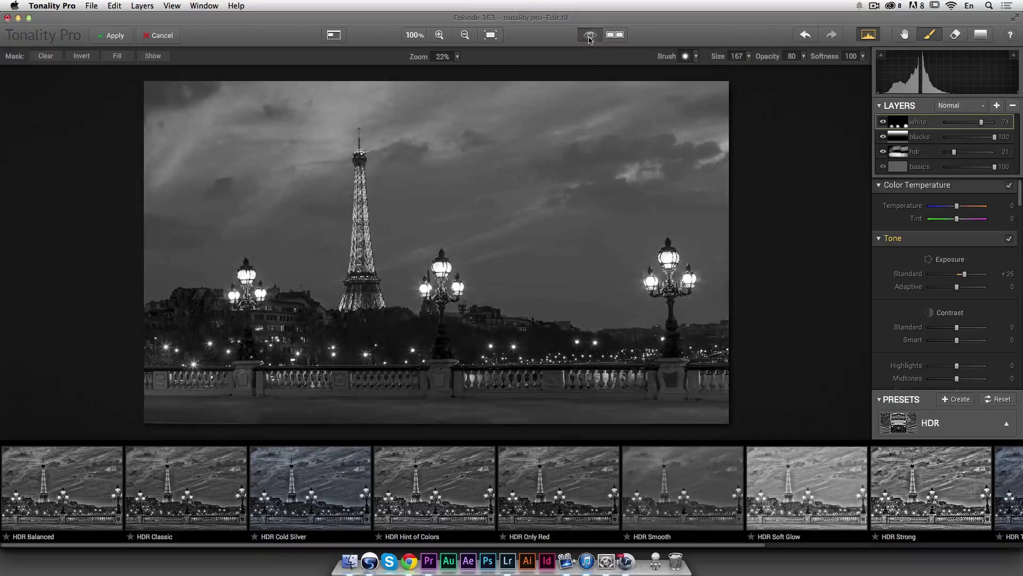
left_click(589, 36)
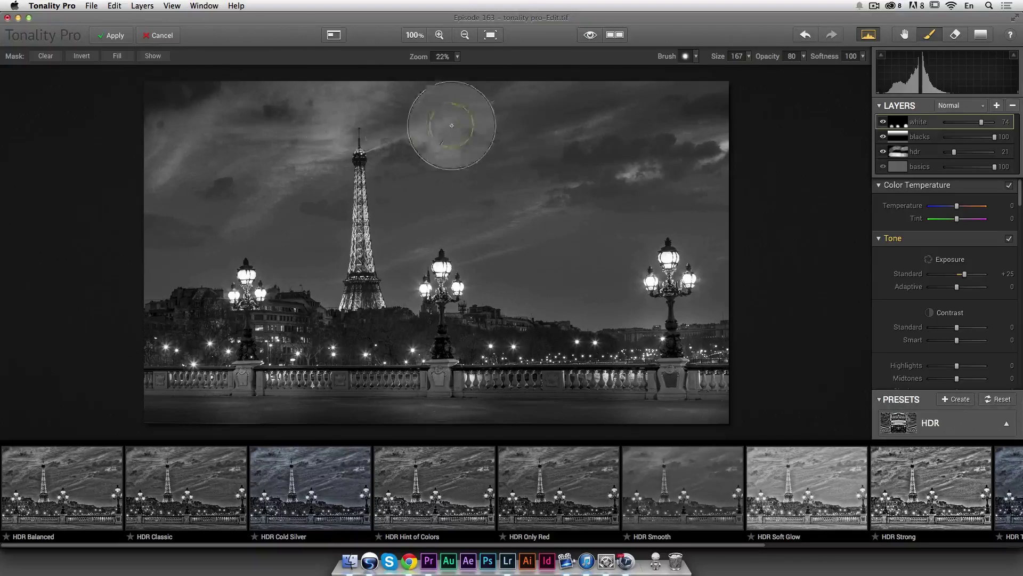
left_click(115, 36)
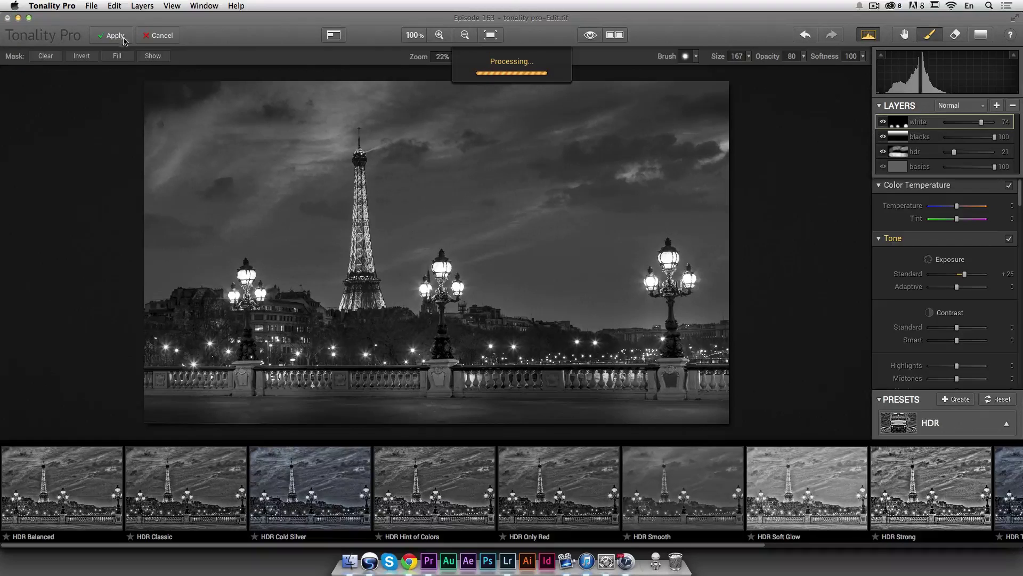